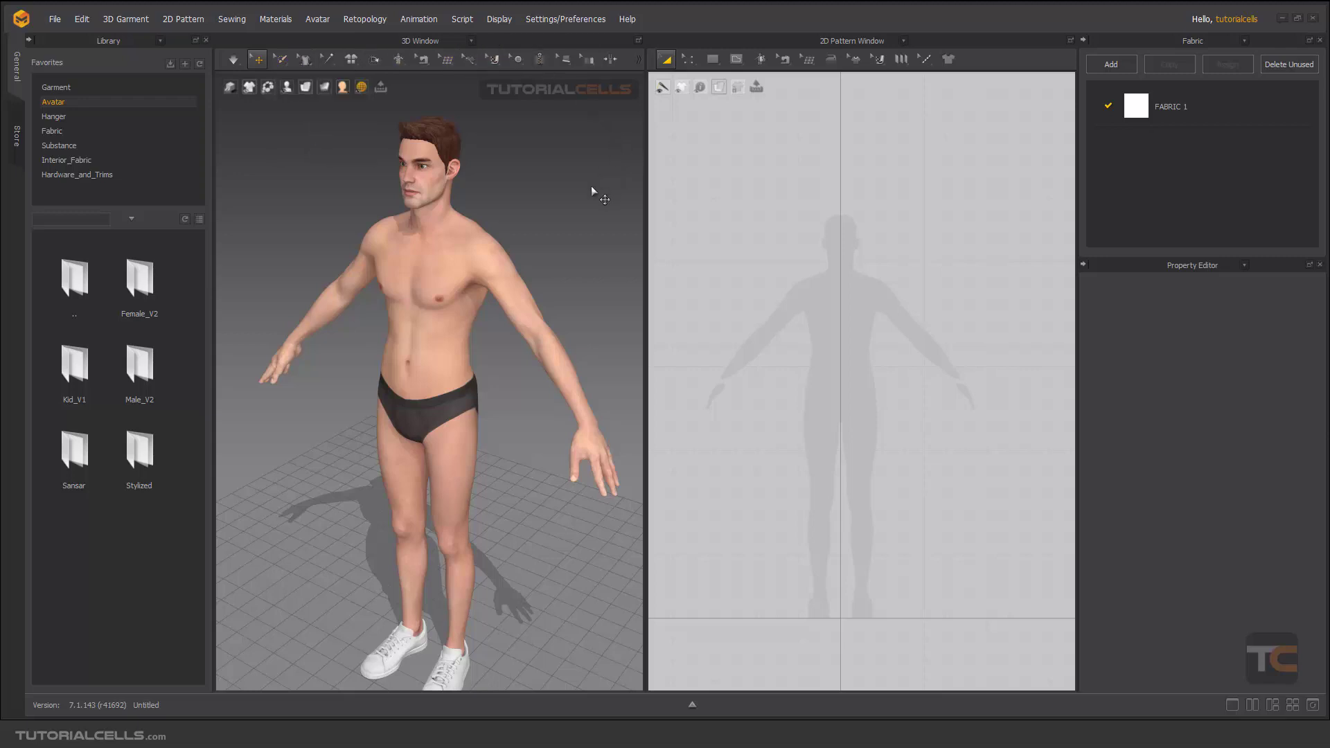
# Load the Tshirt.zpac garment onto the avatar without its pose and size file.
pyautogui.moveTo(807, 407); pyautogui.dragTo(811, 411, button='middle')
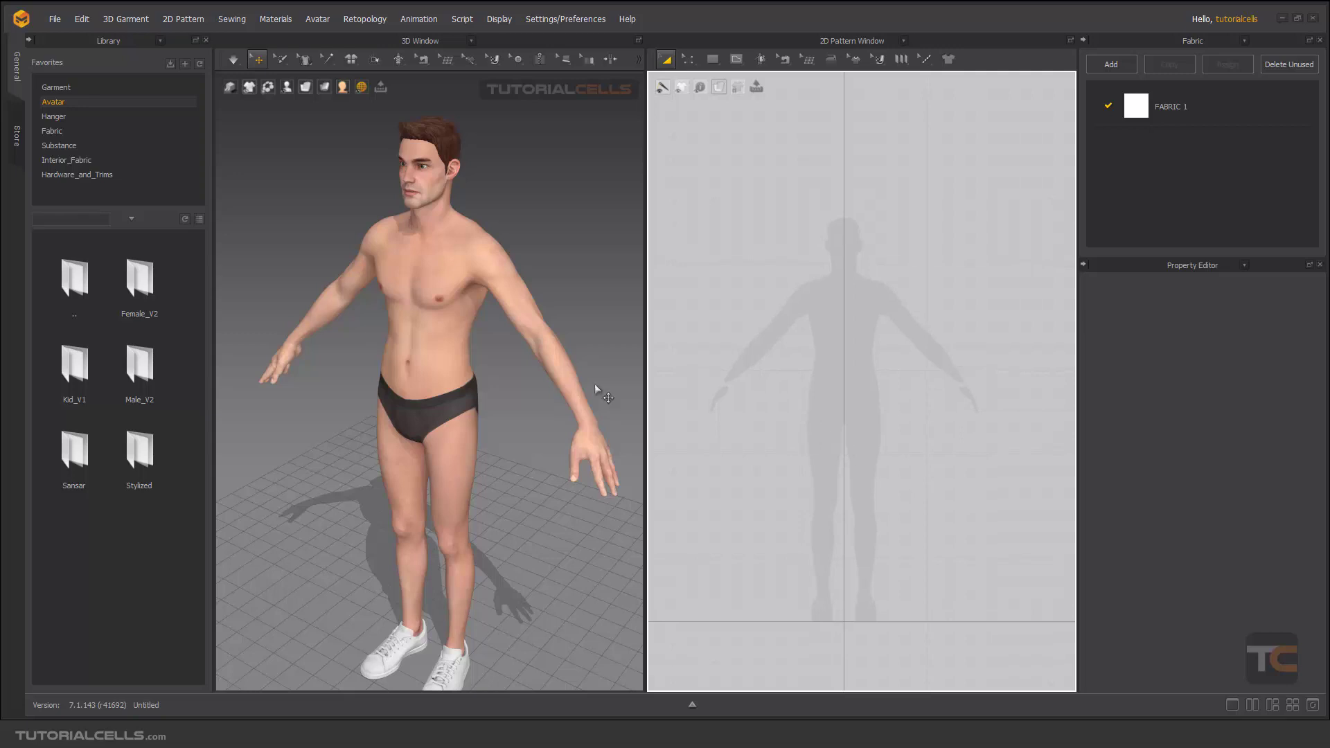
pyautogui.scroll(-2, 457, 364)
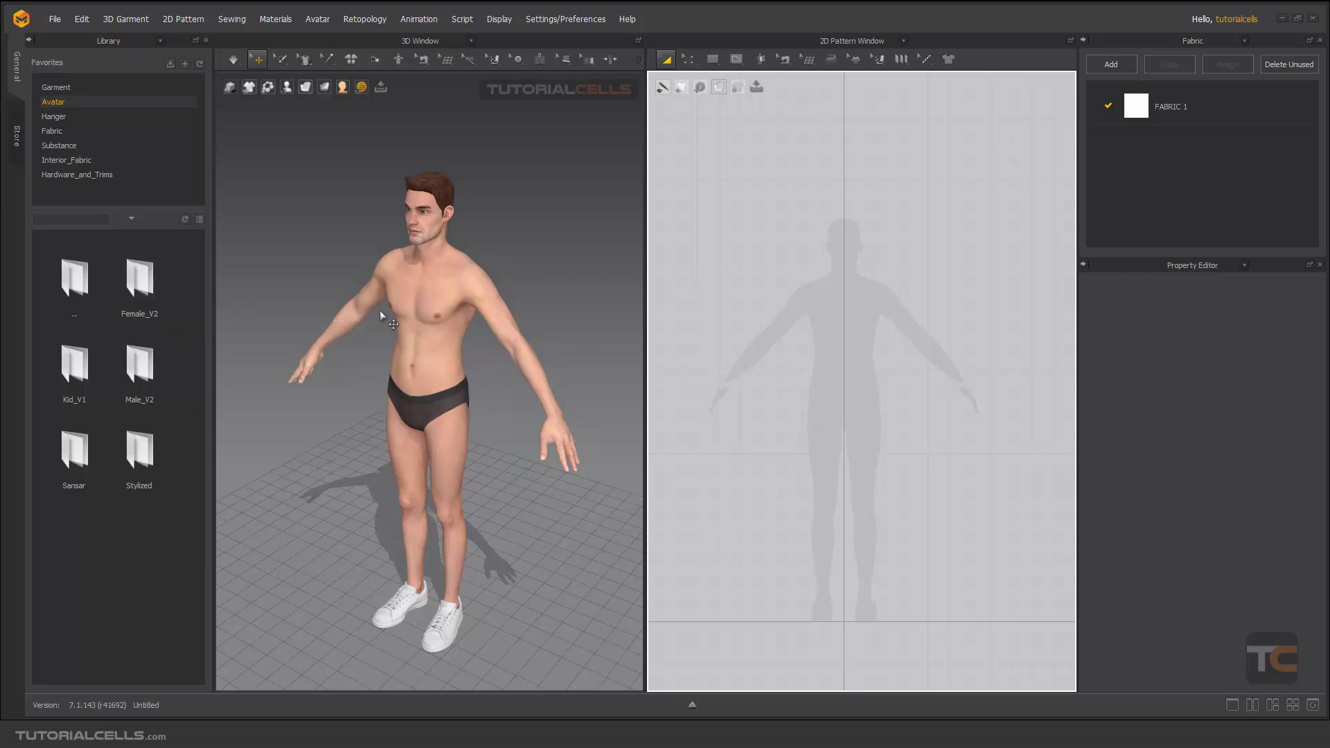
pyautogui.click(64, 87)
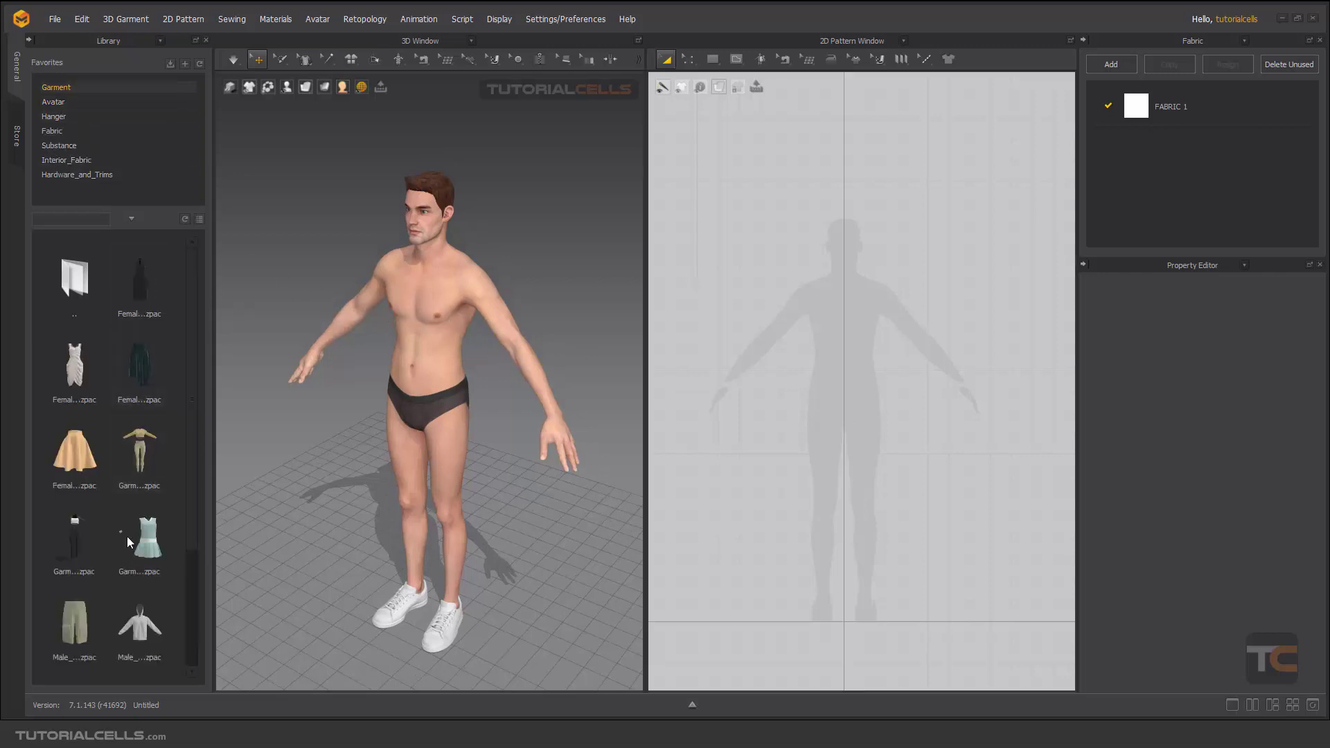
pyautogui.scroll(-2, 143, 613)
pyautogui.moveTo(144, 638)
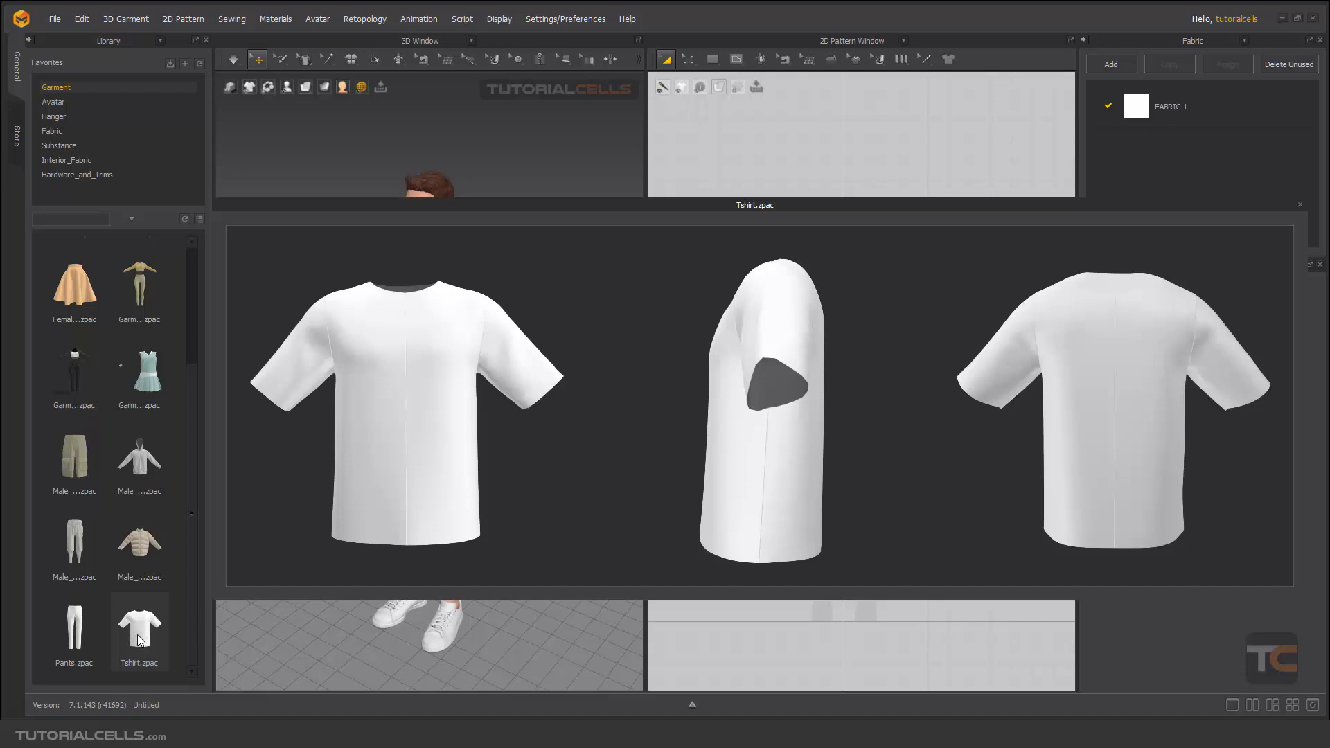
pyautogui.doubleClick(137, 635)
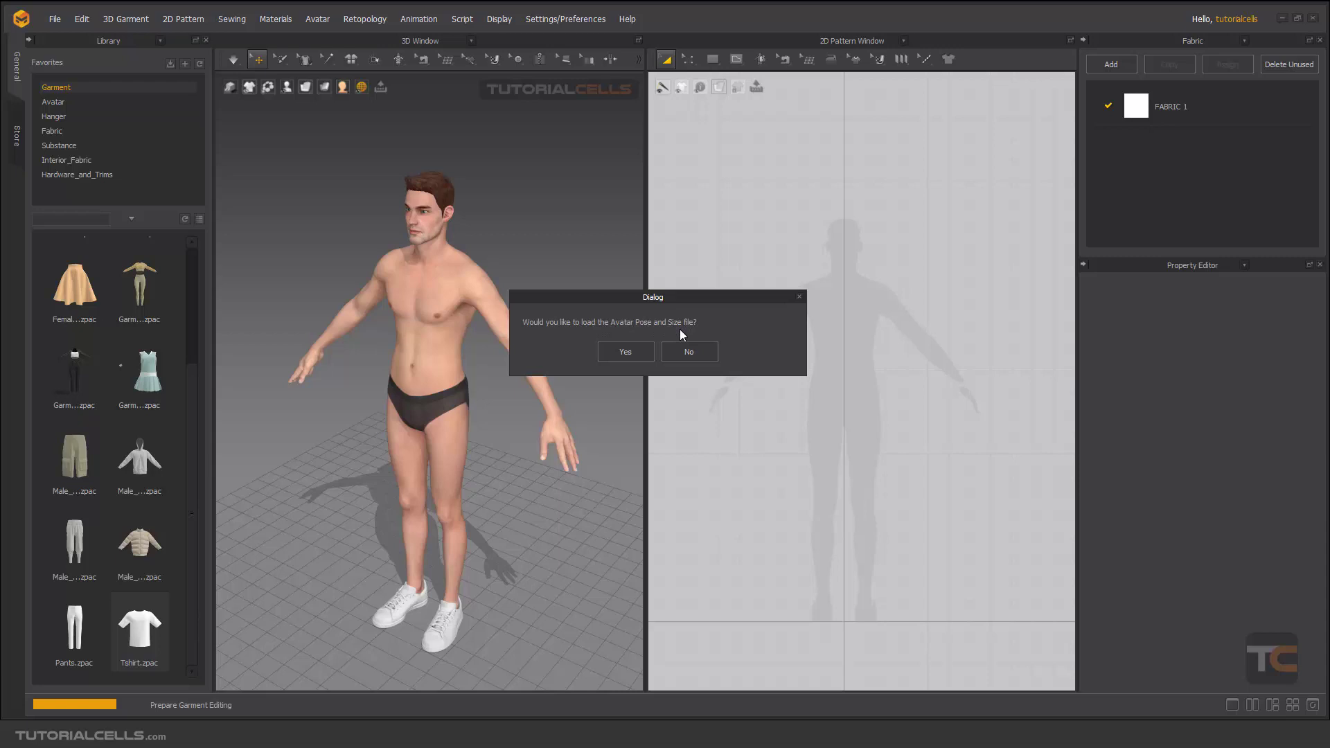
pyautogui.click(688, 351)
pyautogui.moveTo(467, 320); pyautogui.dragTo(467, 329, button='middle')
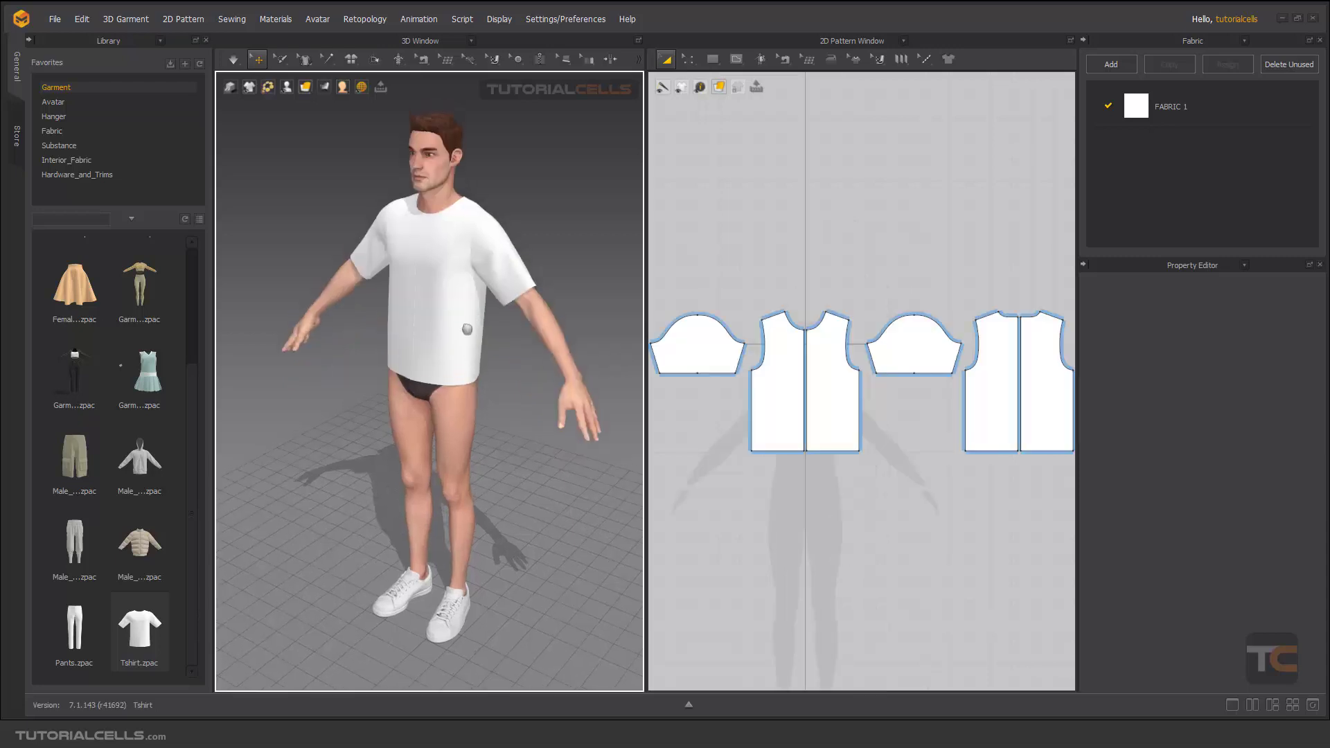
pyautogui.scroll(-2, 990, 440)
pyautogui.scroll(1, 965, 423)
pyautogui.moveTo(948, 414); pyautogui.dragTo(891, 378, button='middle')
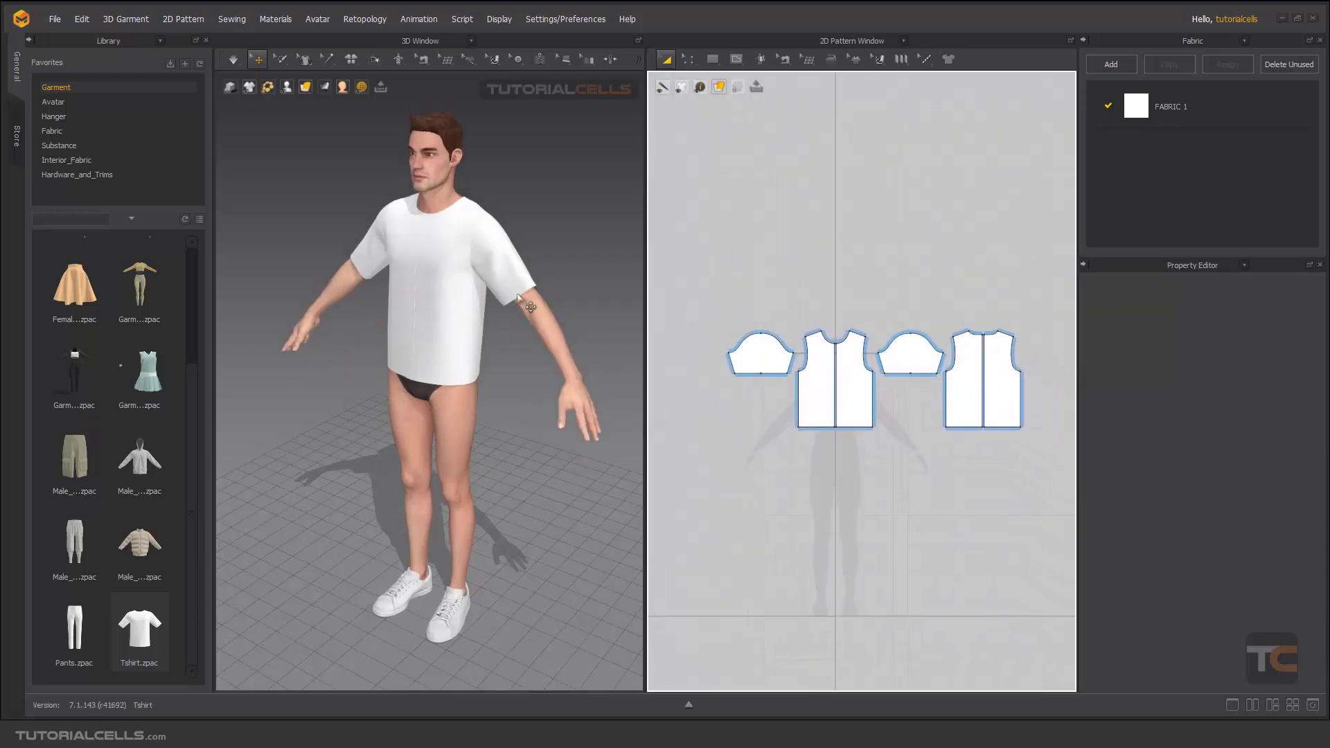
# Run the simulation briefly to drape the T-shirt on the avatar, and stop it.
pyautogui.scroll(2, 423, 249)
pyautogui.moveTo(444, 257); pyautogui.dragTo(442, 256, button='right')
pyautogui.scroll(-3, 441, 256)
pyautogui.press('space')
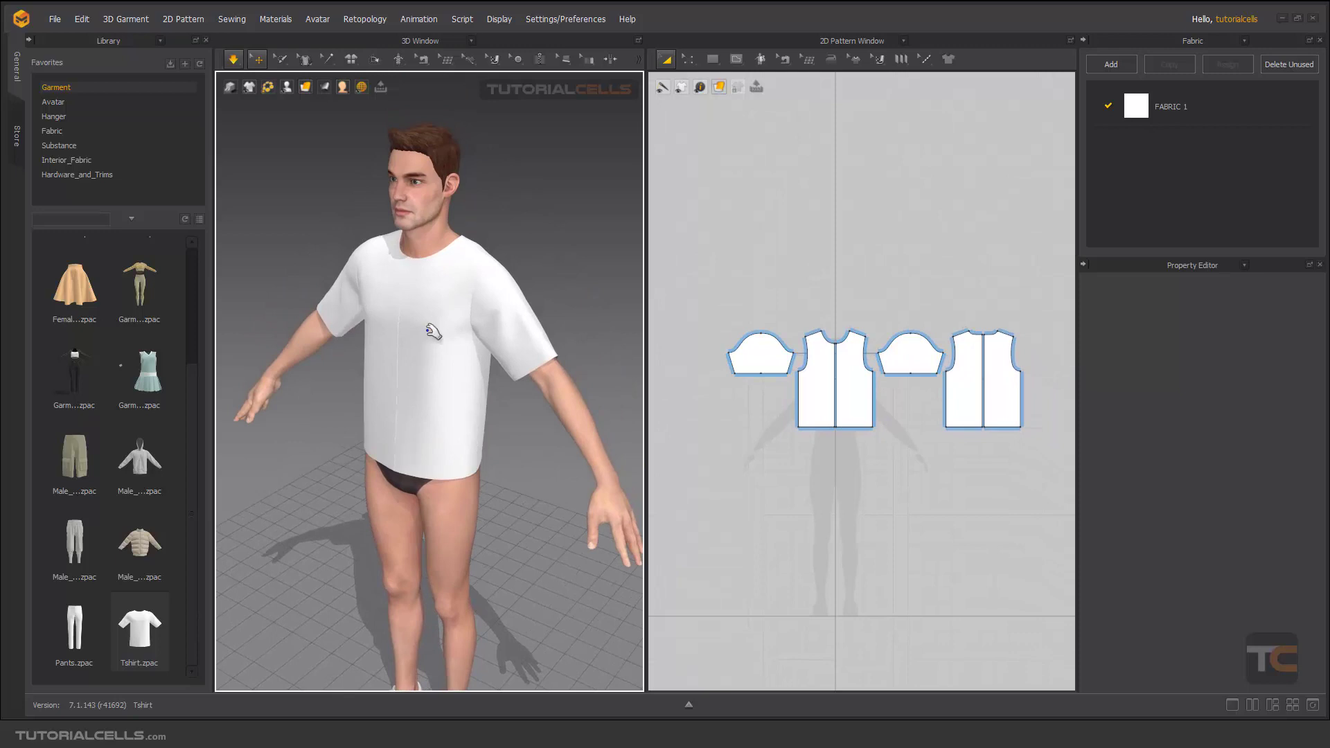
pyautogui.press('space')
# Try moving a front panel of the T-shirt in the 3D view, undo the move and clear the selection.
pyautogui.click(431, 297)
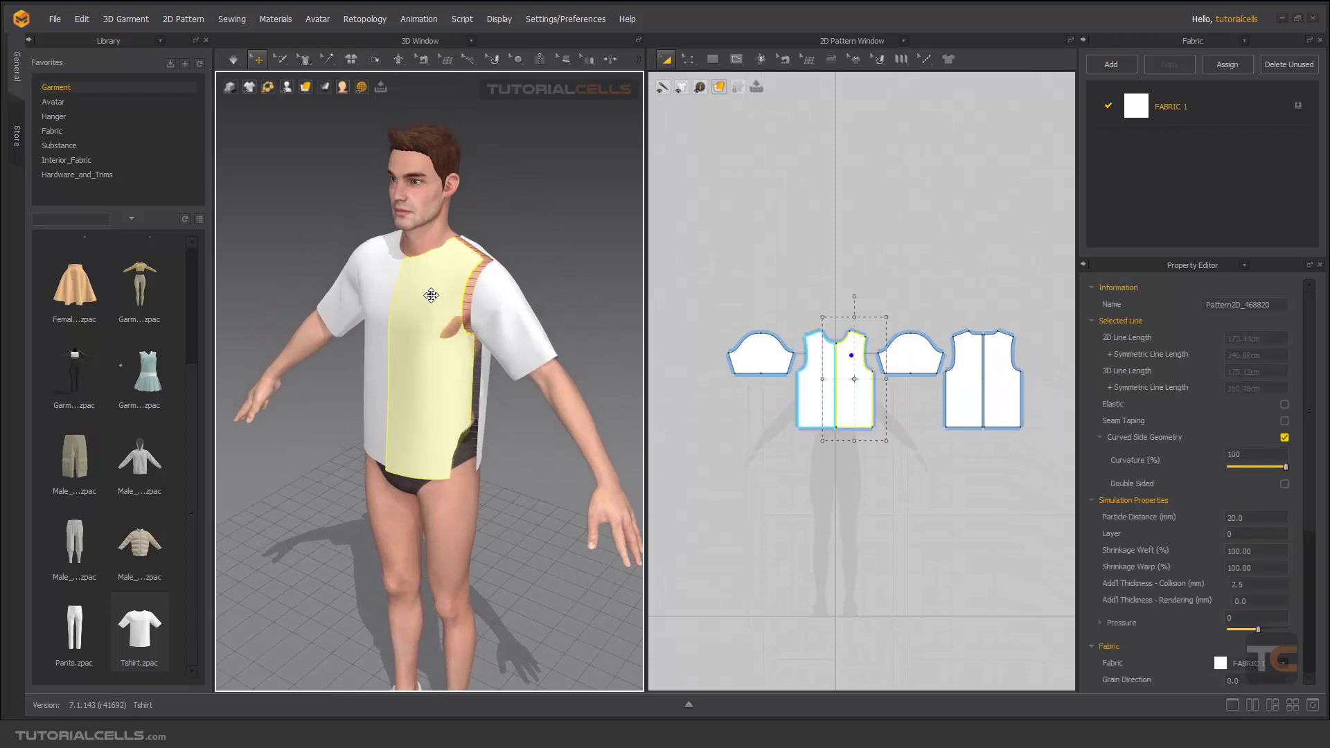
pyautogui.moveTo(523, 203); pyautogui.dragTo(511, 238, button='right')
pyautogui.click(446, 275)
pyautogui.moveTo(419, 299); pyautogui.dragTo(376, 338)
pyautogui.hotkey('ctrl', 'z')
pyautogui.click(559, 218)
pyautogui.moveTo(409, 325)
pyautogui.mouseDown(button='right')
pyautogui.moveTo(430, 297)
pyautogui.moveTo(434, 338)
pyautogui.moveTo(397, 309)
pyautogui.moveTo(261, 318)
pyautogui.moveTo(530, 342)
pyautogui.mouseUp(button='right')
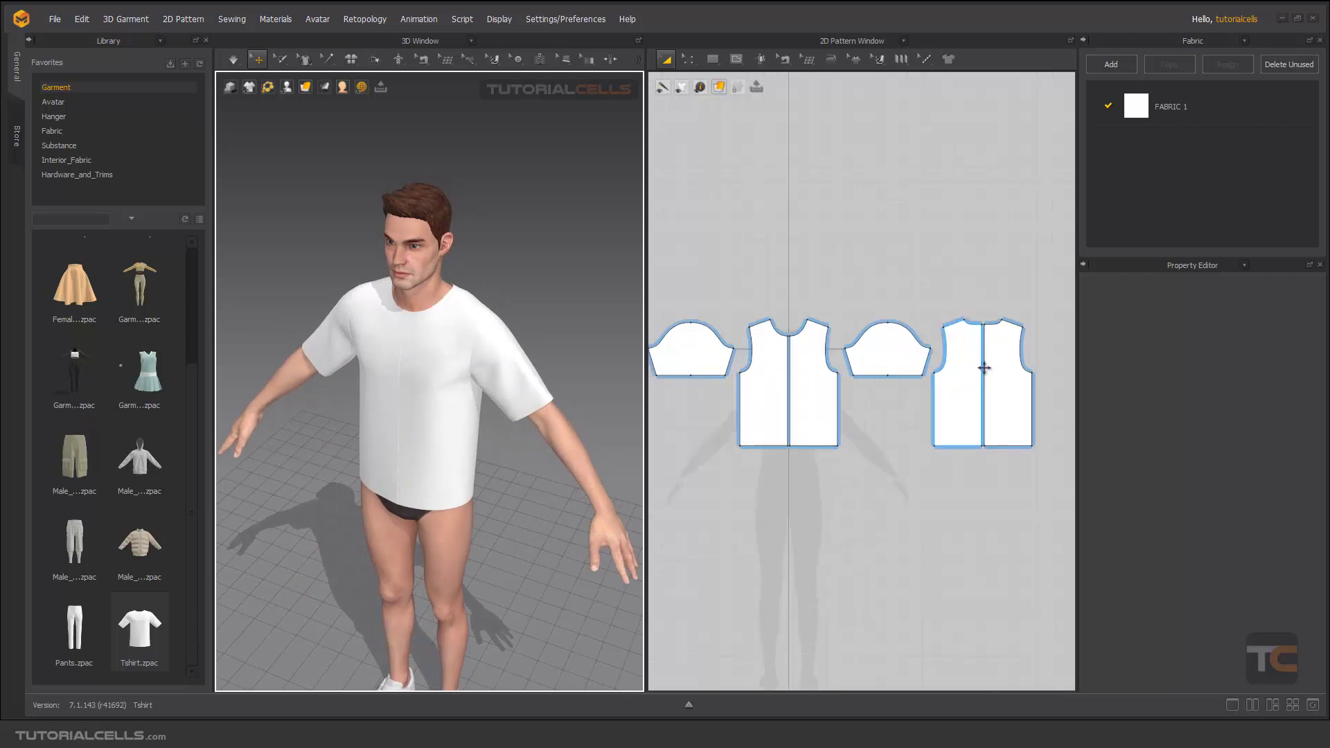
# Try Reset 2D Arrangement (Selected) on the T-shirt's left sleeve, and undo it.
pyautogui.scroll(2, 777, 383)
pyautogui.moveTo(777, 384); pyautogui.dragTo(785, 384, button='middle')
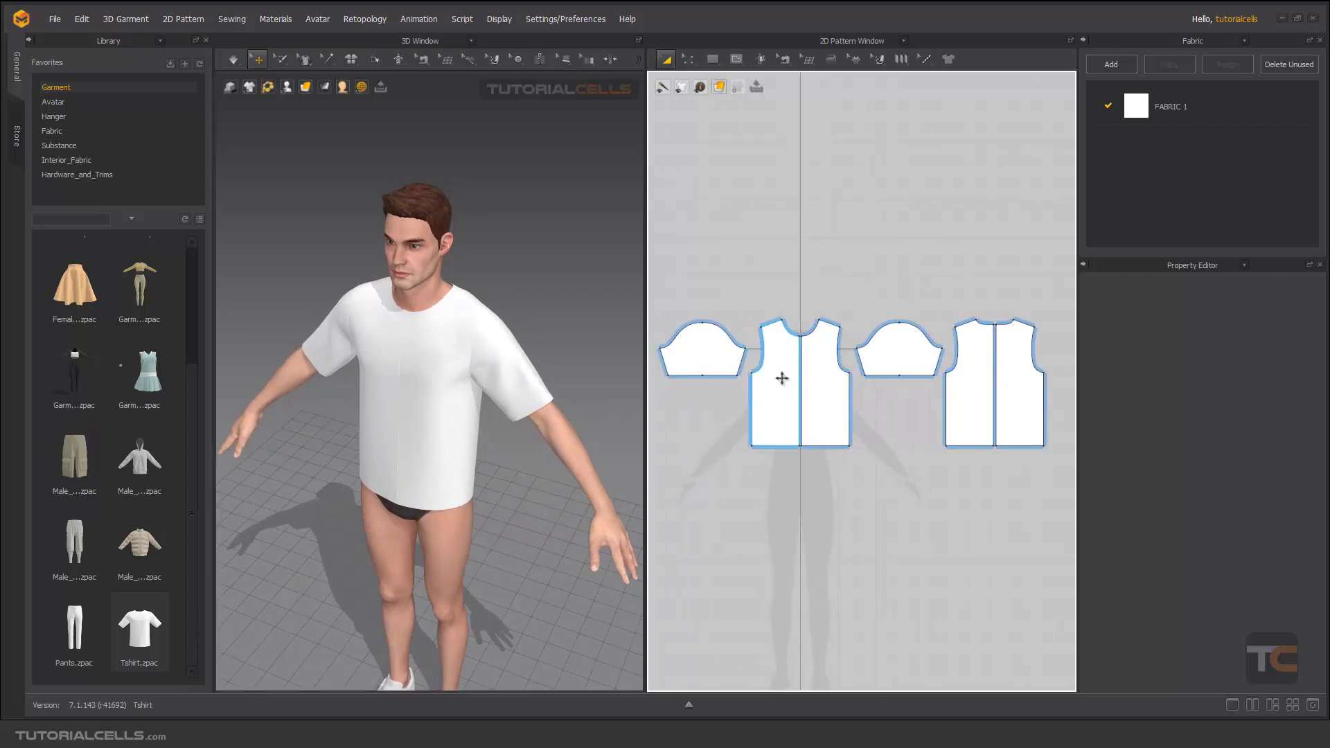
pyautogui.scroll(3, 431, 339)
pyautogui.moveTo(430, 333); pyautogui.dragTo(478, 298, button='right')
pyautogui.click(508, 369)
pyautogui.moveTo(506, 368); pyautogui.dragTo(528, 393, button='right')
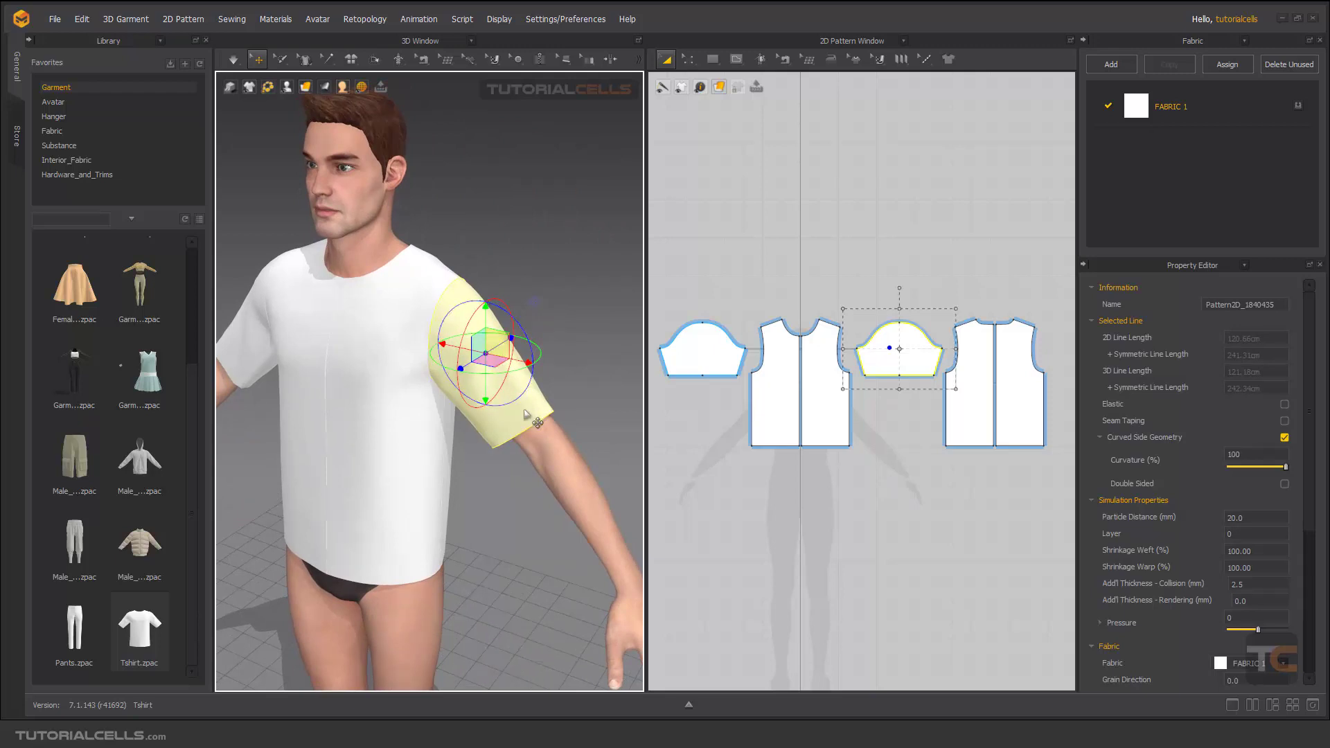
pyautogui.rightClick(523, 408)
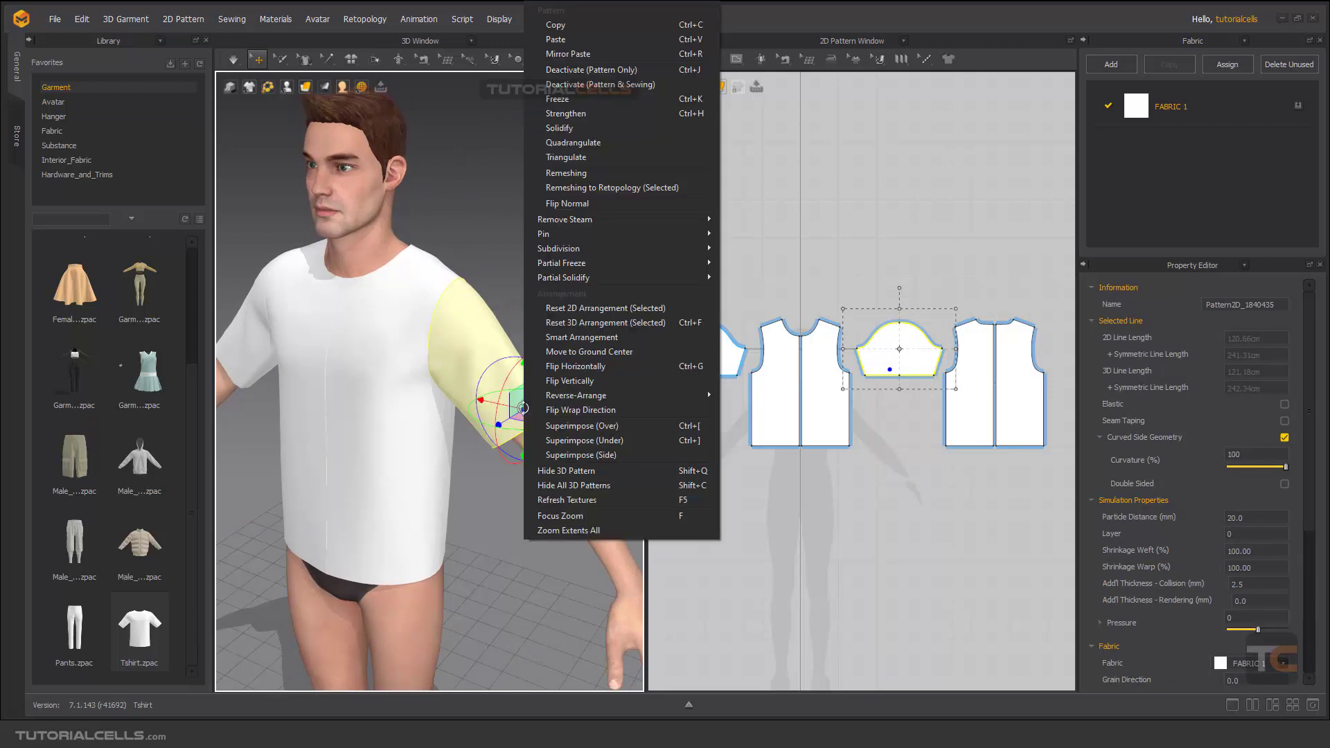
pyautogui.click(604, 308)
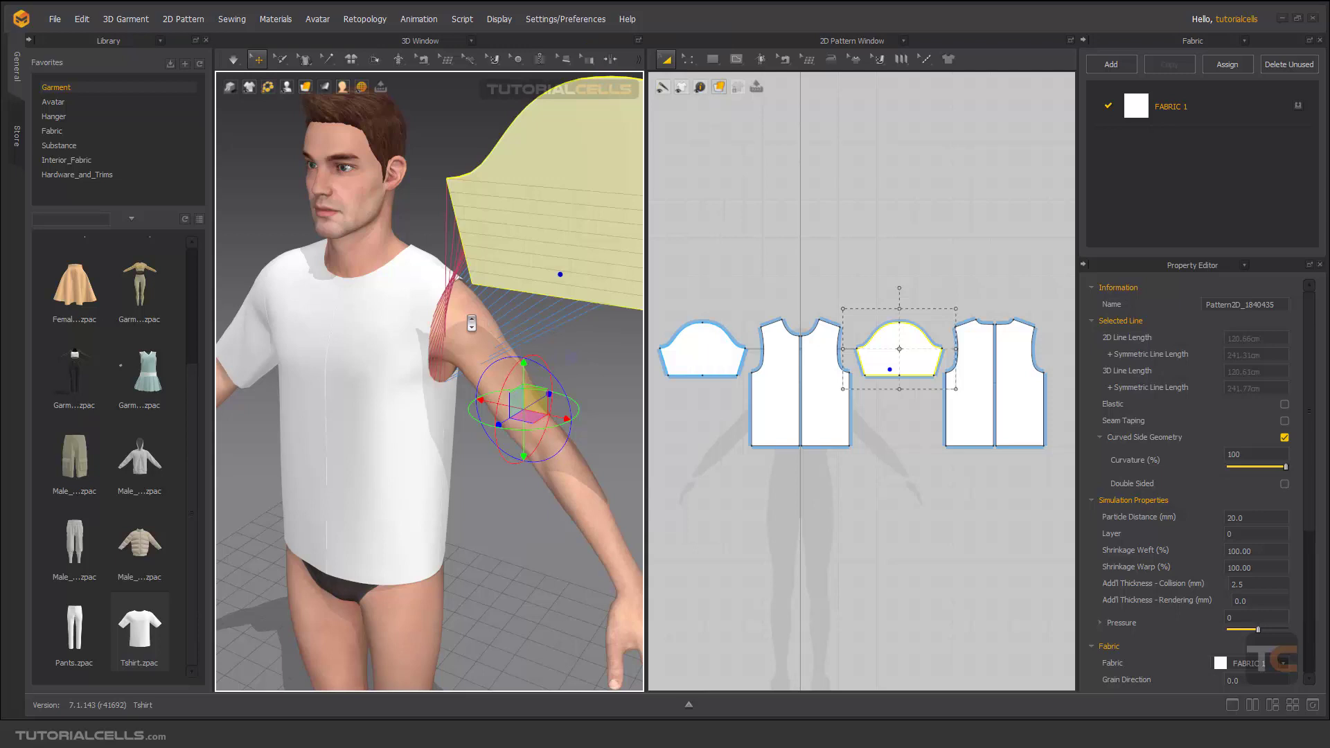
pyautogui.scroll(-5, 604, 313)
pyautogui.moveTo(501, 298); pyautogui.dragTo(521, 342, button='right')
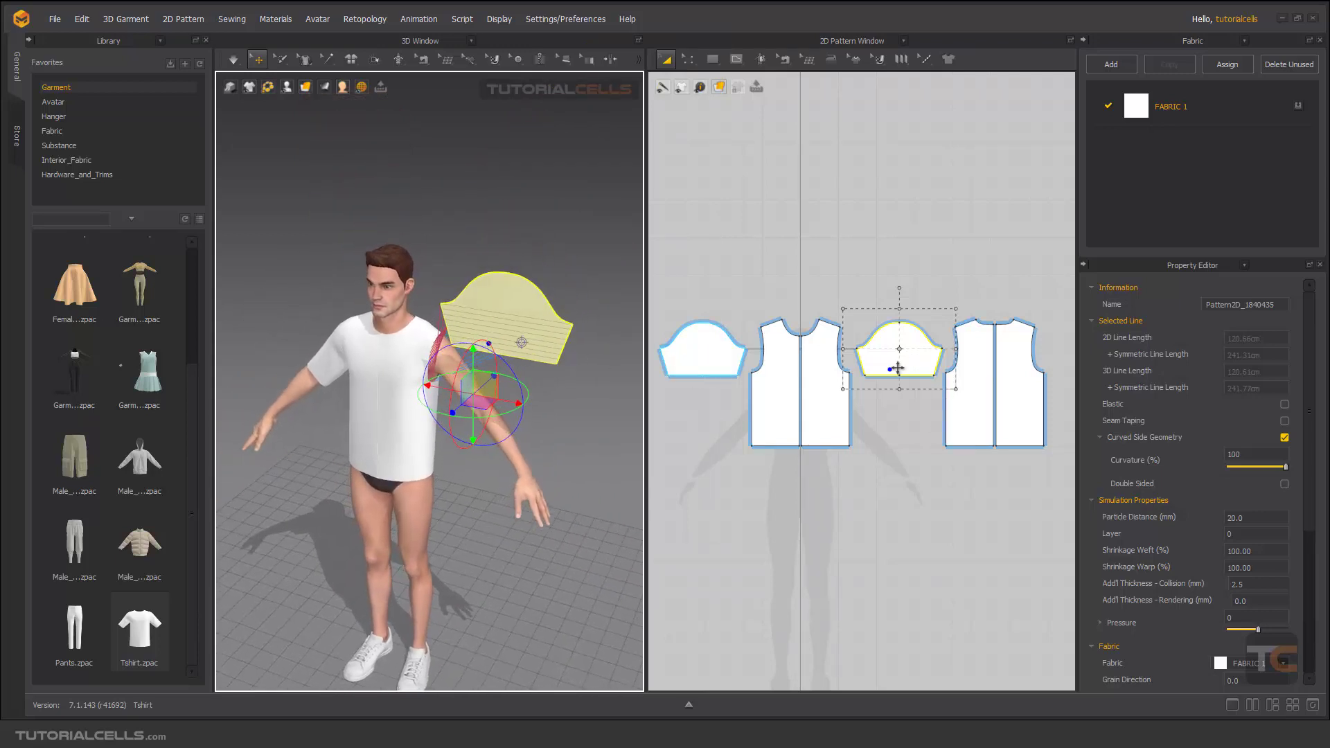
pyautogui.hotkey('ctrl', 'z')
# Apply Reset 3D Arrangement (Selected) to the T-shirt's left sleeve.
pyautogui.scroll(5, 493, 374)
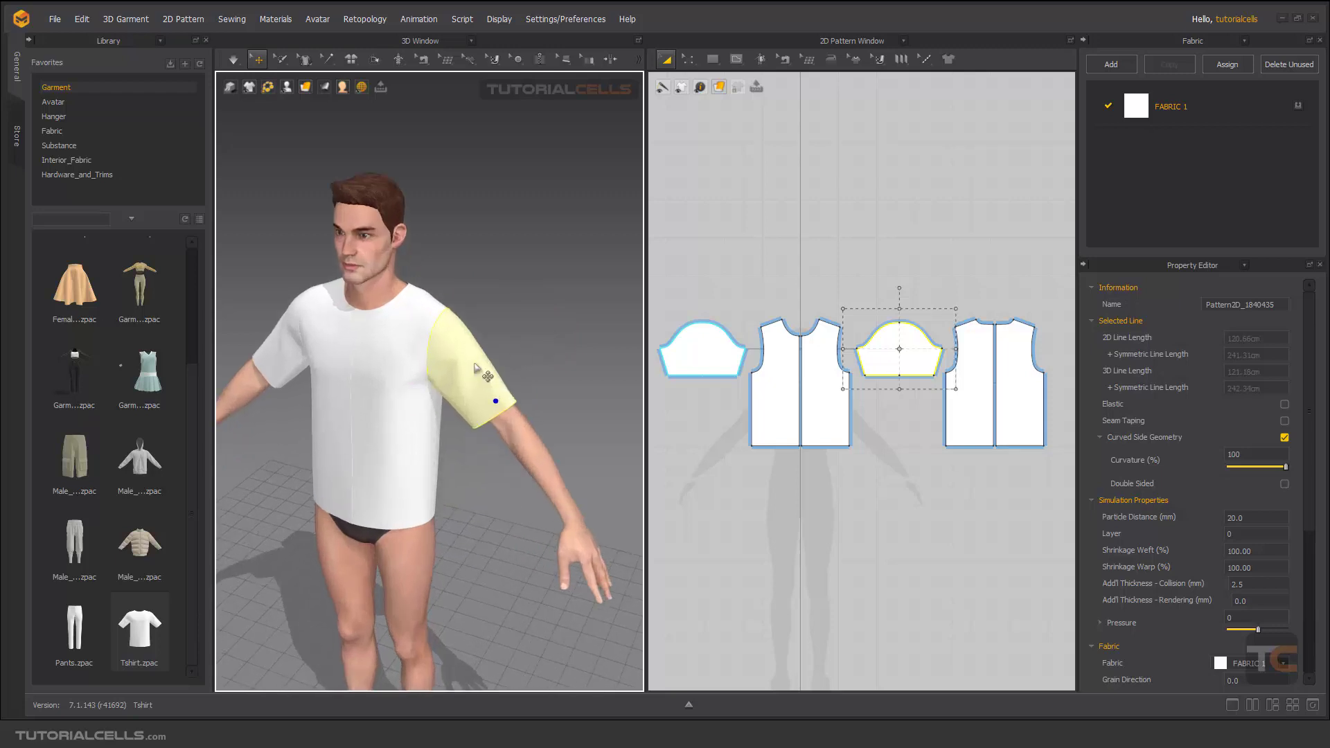
pyautogui.moveTo(483, 372)
pyautogui.mouseDown(button='right')
pyautogui.moveTo(446, 360)
pyautogui.moveTo(485, 367)
pyautogui.mouseUp(button='right')
pyautogui.rightClick(487, 367)
pyautogui.click(537, 323)
pyautogui.moveTo(555, 418); pyautogui.dragTo(419, 341, button='right')
pyautogui.click(489, 384)
# Show the avatar's arrangement points to check the left sleeve's placement around the arm, and hide them again.
pyautogui.moveTo(287, 93)
pyautogui.click(313, 119)
pyautogui.moveTo(416, 333); pyautogui.dragTo(466, 334, button='right')
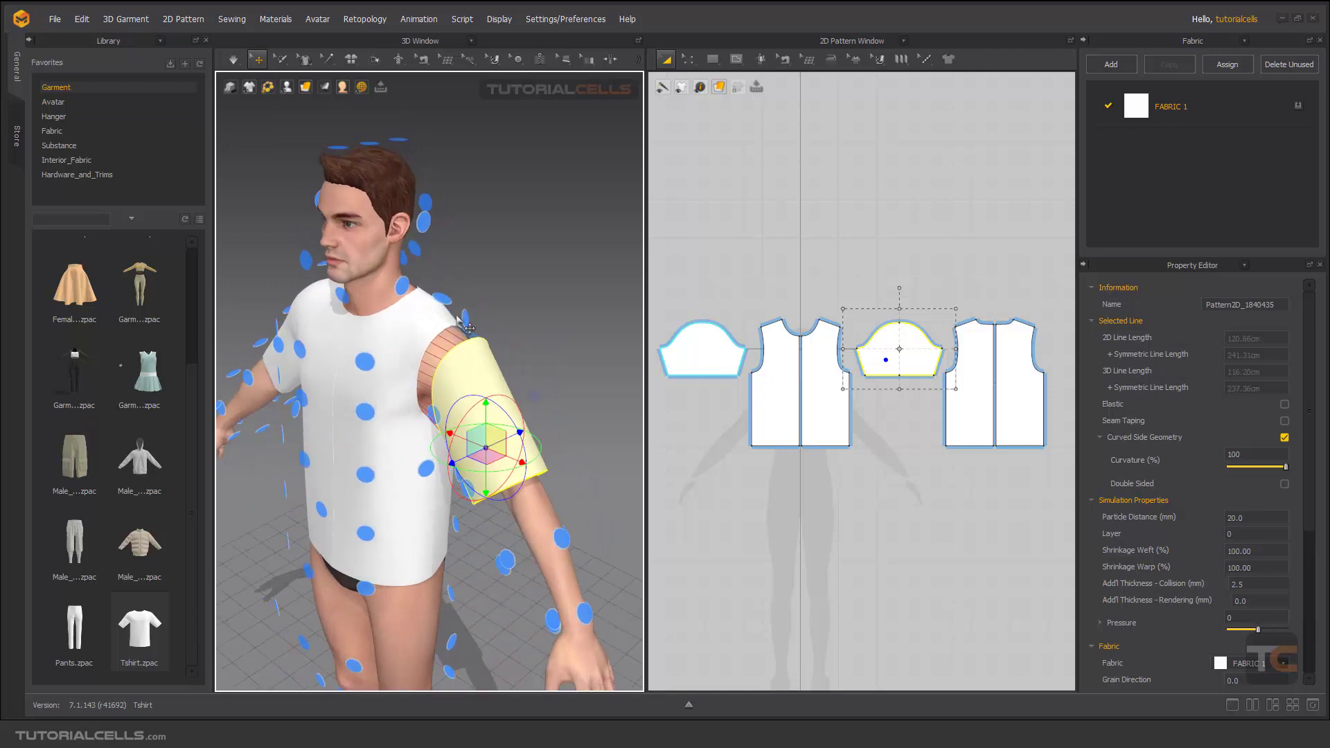
pyautogui.moveTo(568, 540)
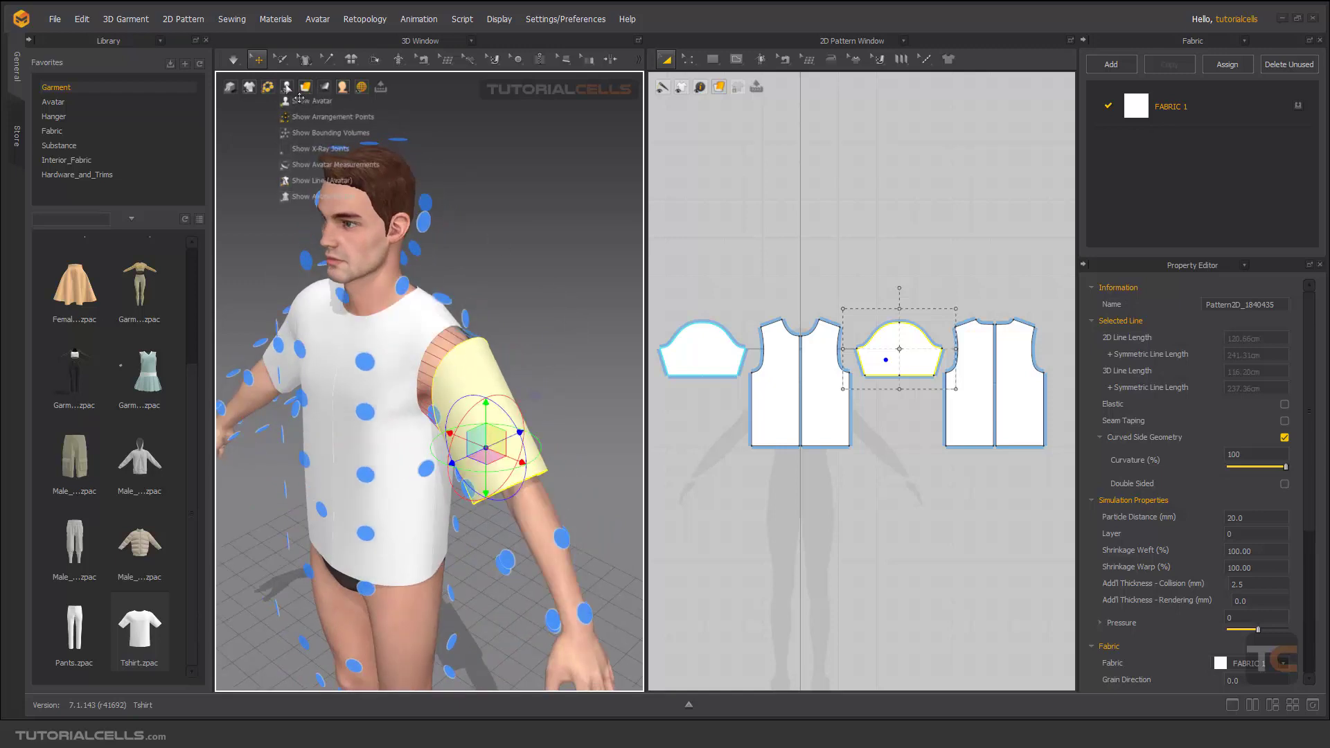
pyautogui.click(297, 118)
pyautogui.scroll(-3, 490, 349)
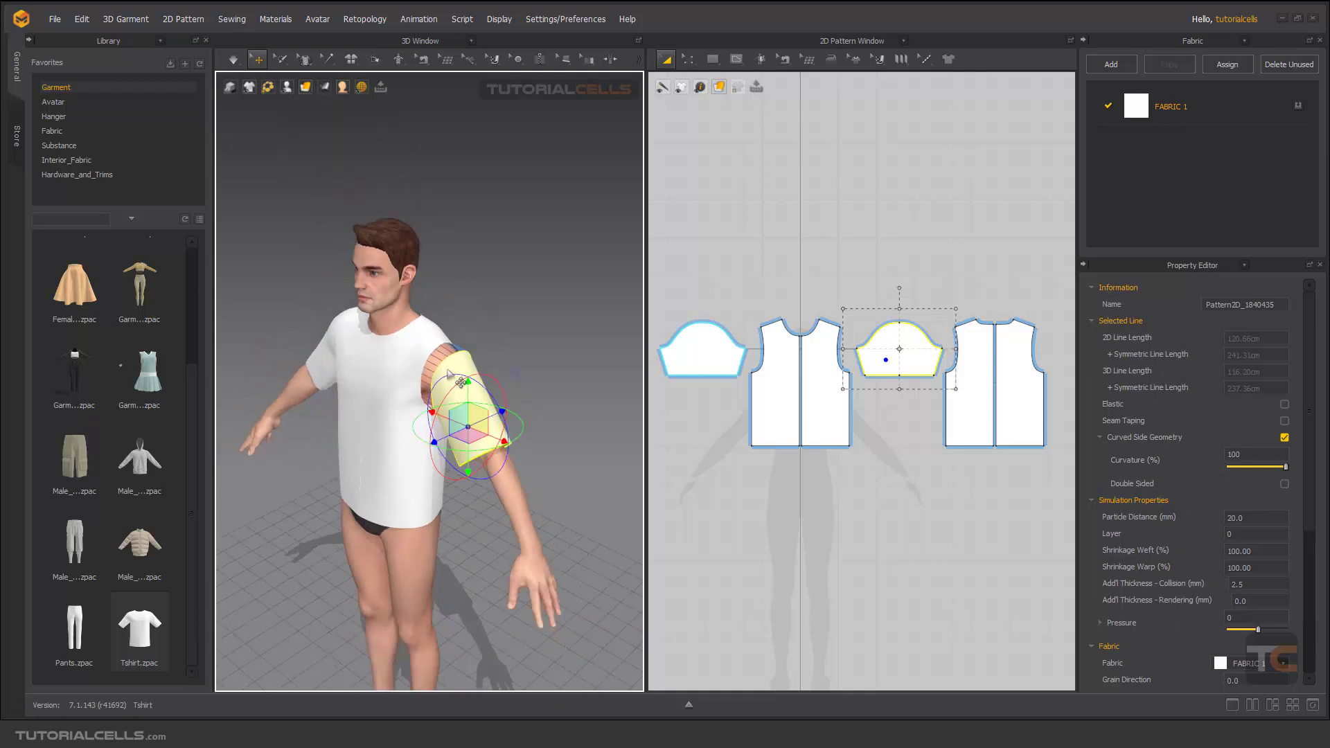
# Deselect the left sleeve and simulate the garment to pull the sleeve back onto the shoulder.
pyautogui.moveTo(432, 385)
pyautogui.mouseDown(button='right')
pyautogui.moveTo(490, 356)
pyautogui.moveTo(440, 337)
pyautogui.moveTo(459, 385)
pyautogui.mouseUp(button='right')
pyautogui.scroll(3, 461, 388)
pyautogui.moveTo(515, 421)
pyautogui.mouseDown(button='right')
pyautogui.moveTo(500, 353)
pyautogui.moveTo(509, 402)
pyautogui.mouseUp(button='right')
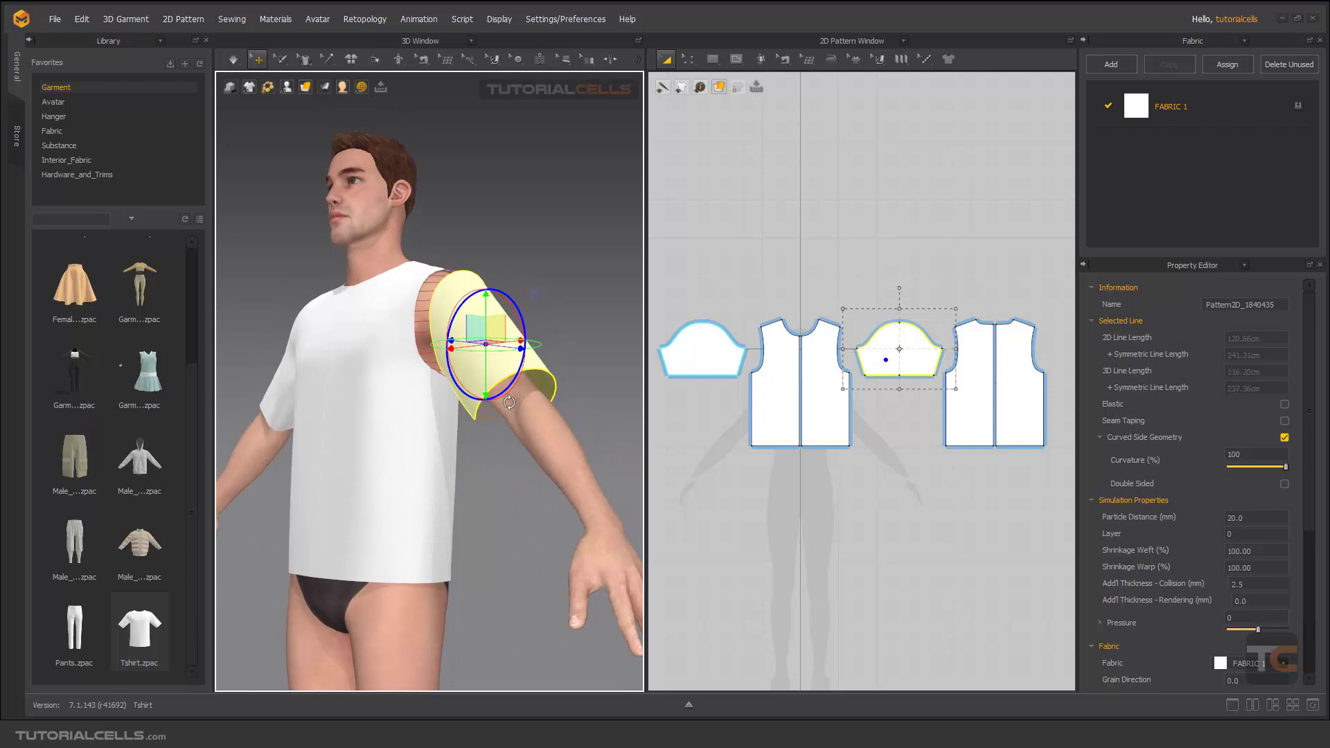
pyautogui.moveTo(578, 367); pyautogui.dragTo(627, 421, button='right')
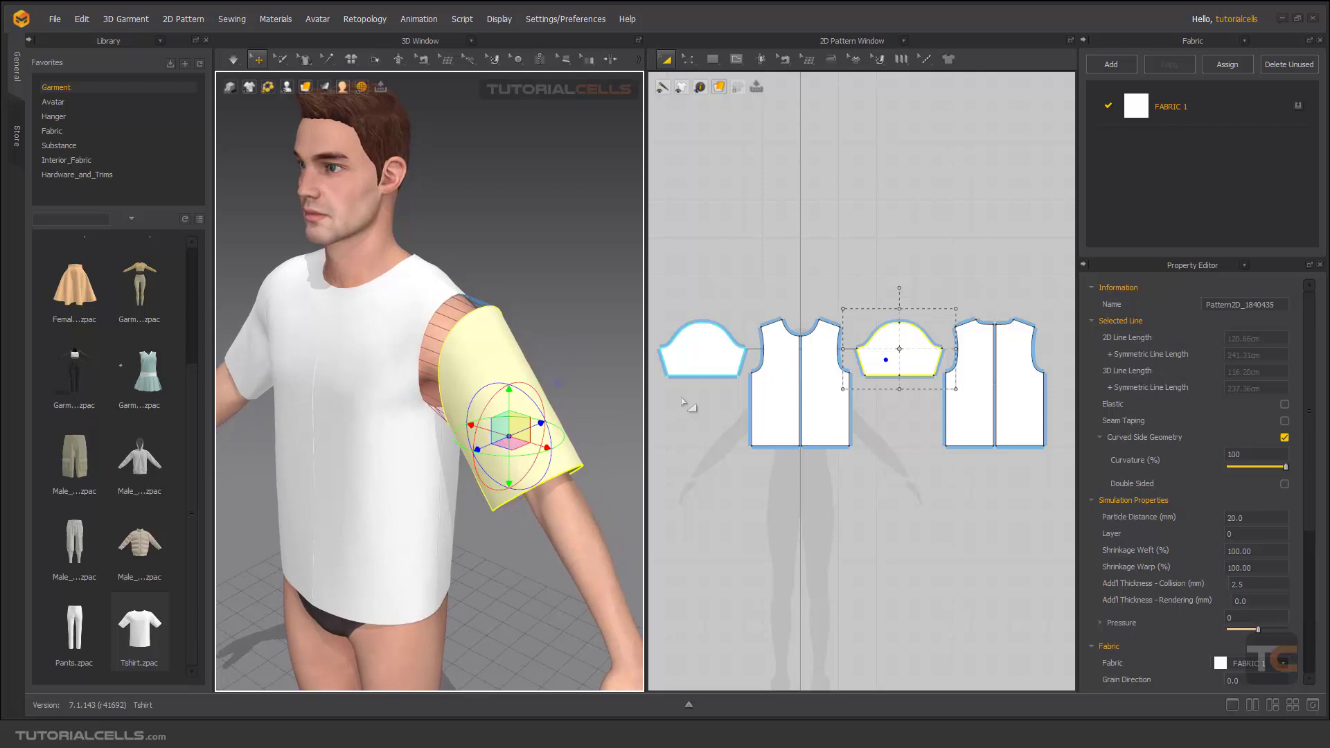
pyautogui.rightClick(488, 353)
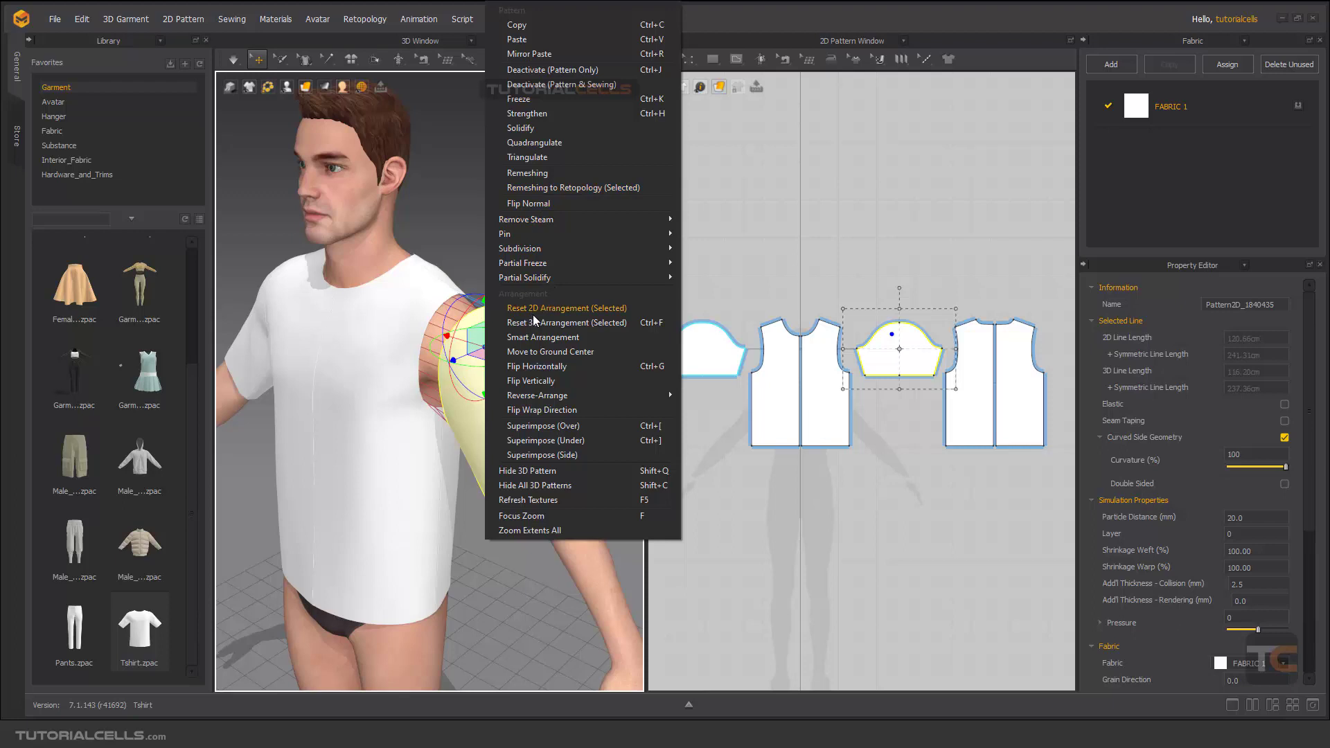
pyautogui.click(434, 227)
pyautogui.scroll(-3, 475, 306)
pyautogui.press('space')
pyautogui.moveTo(475, 306); pyautogui.dragTo(526, 352, button='middle')
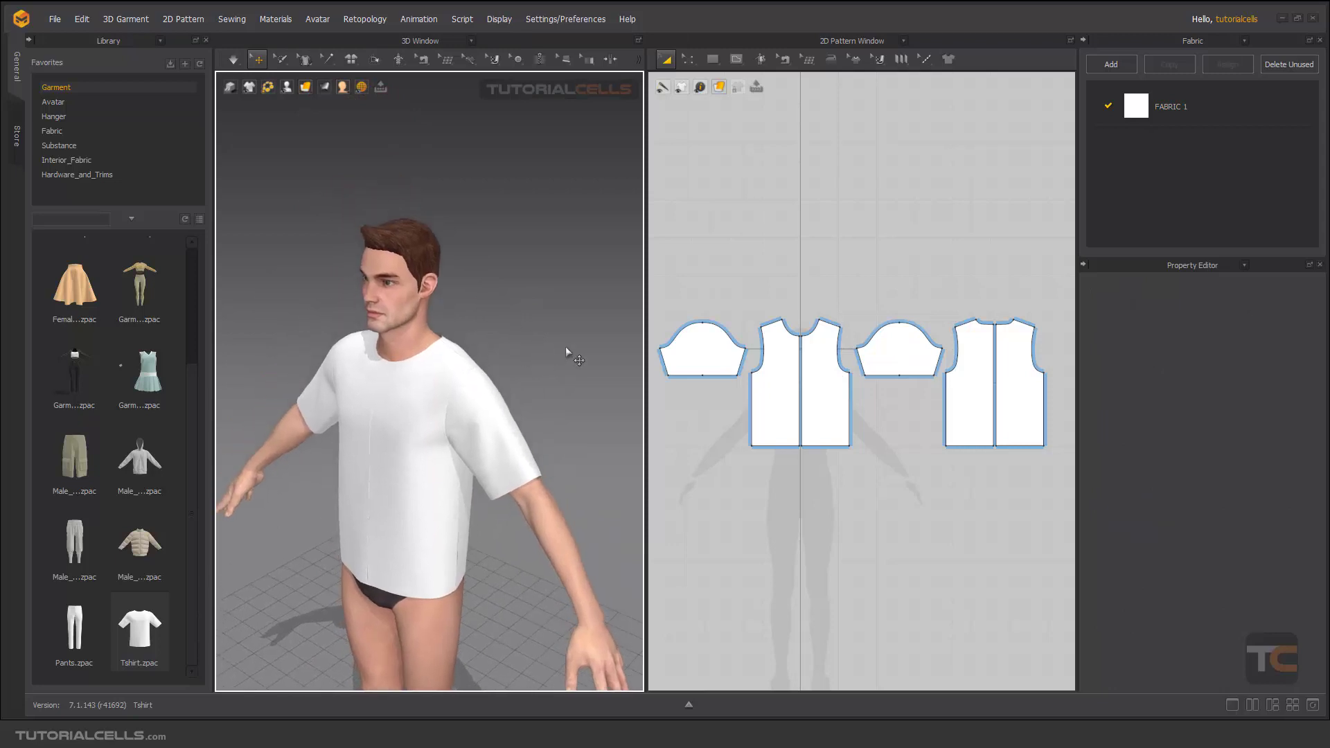
# Draw a long, narrow rectangle pattern above the T-shirt pieces in the 2D pattern view.
pyautogui.click(712, 59)
pyautogui.click(734, 105)
pyautogui.moveTo(772, 237); pyautogui.dragTo(941, 266)
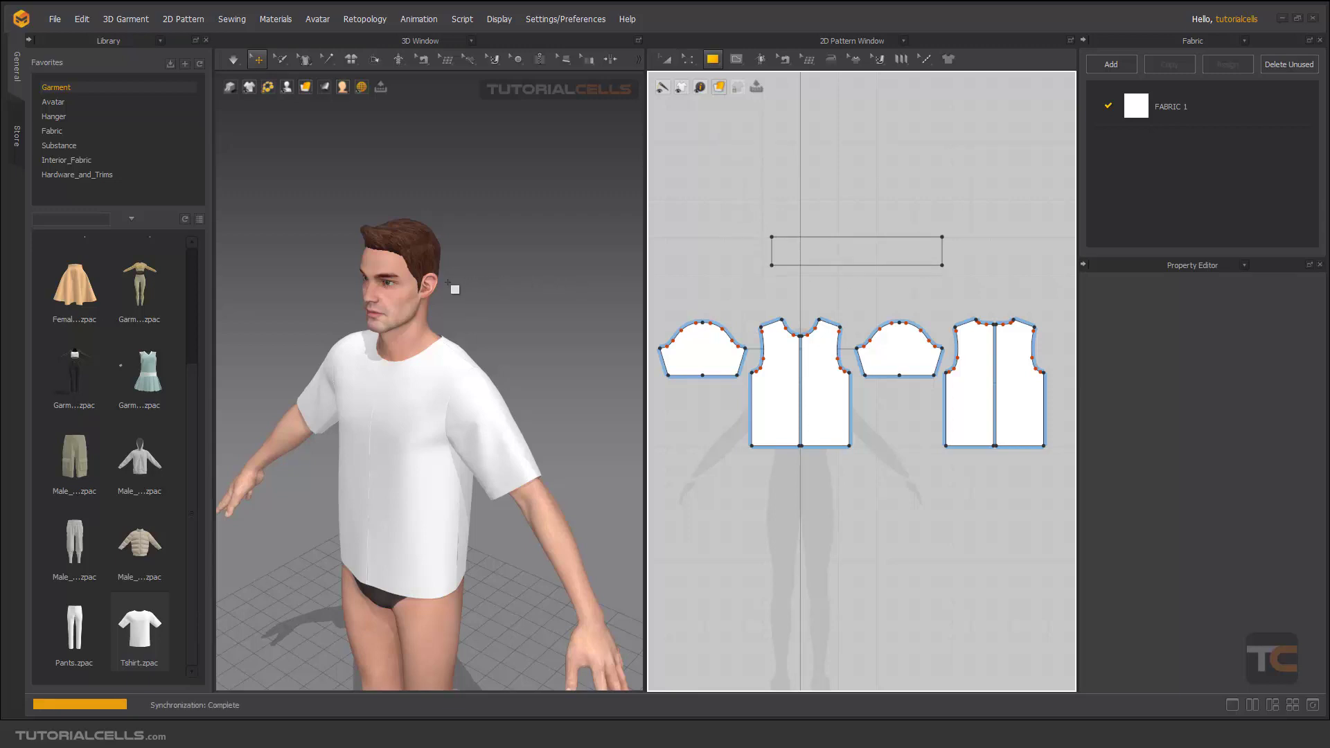
# Simulate the scene to let the unsewn rectangle pattern fall to the floor, and stop the simulation.
pyautogui.scroll(-5, 451, 284)
pyautogui.press('space')
pyautogui.moveTo(487, 349); pyautogui.dragTo(501, 195, button='middle')
pyautogui.press('space')
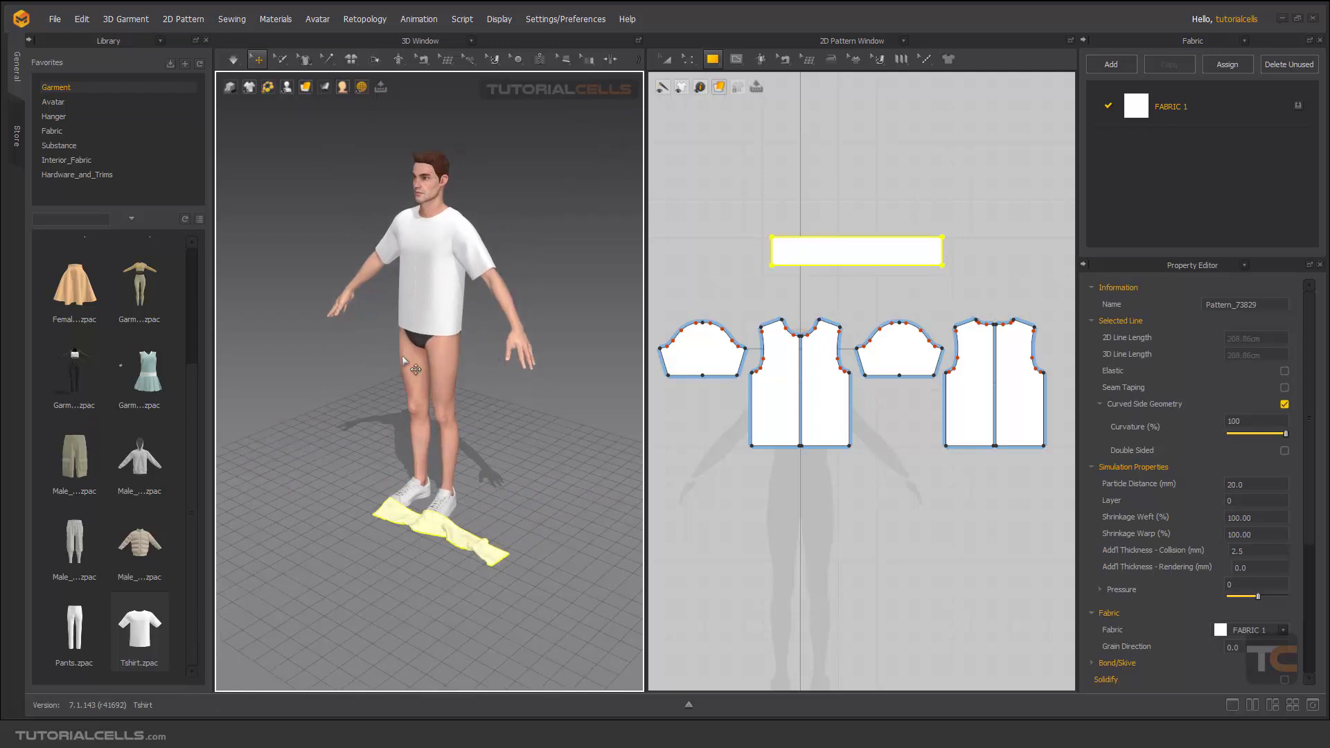
# Reset the 3D arrangement of the fallen rectangle and lower it toward the avatar's head.
pyautogui.rightClick(422, 516)
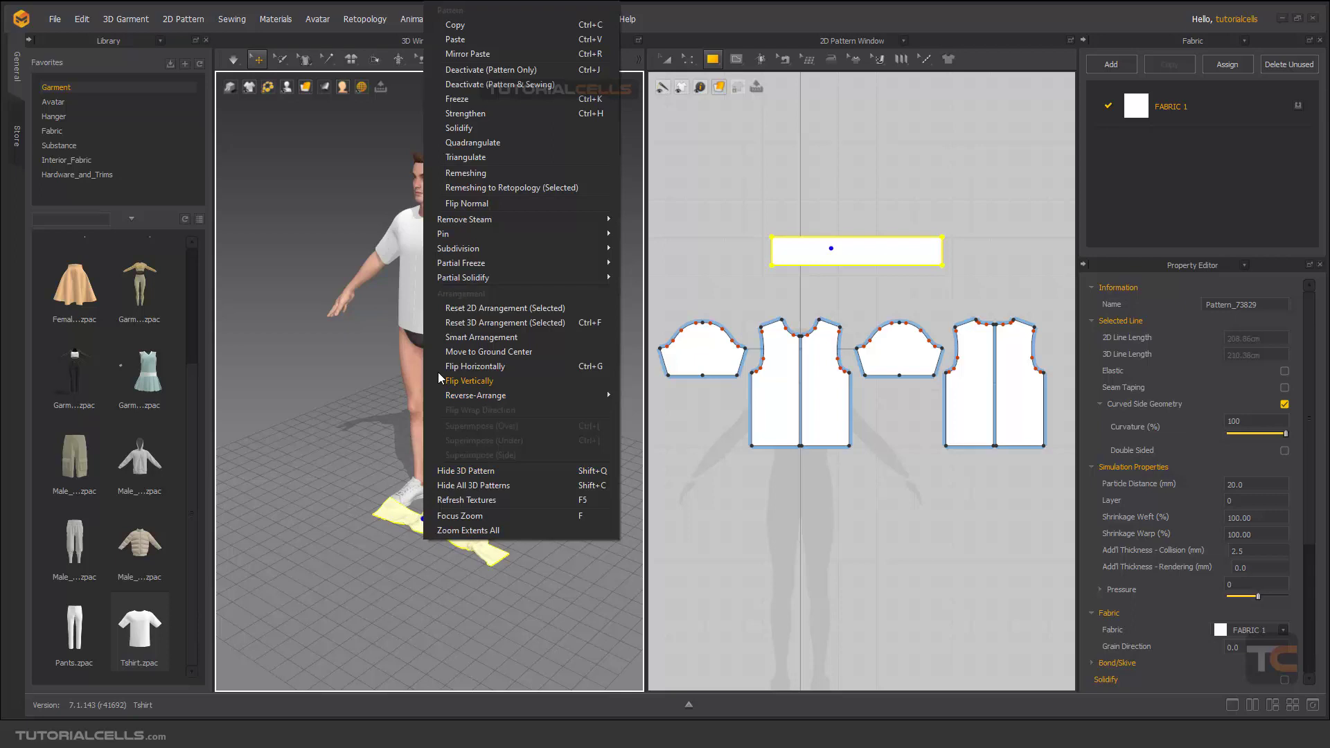
pyautogui.click(476, 322)
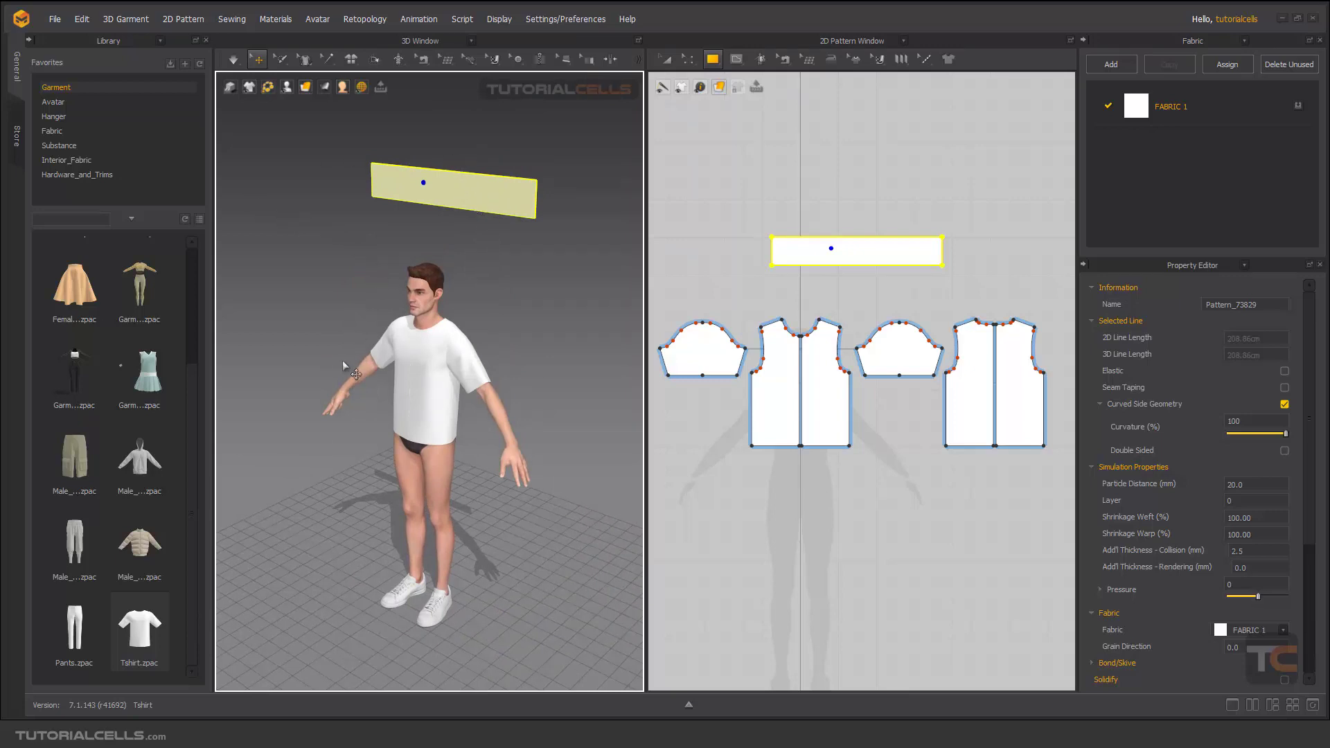
pyautogui.click(466, 187)
pyautogui.moveTo(463, 143); pyautogui.dragTo(462, 187)
pyautogui.moveTo(489, 215); pyautogui.dragTo(565, 196, button='right')
pyautogui.rightClick(565, 197)
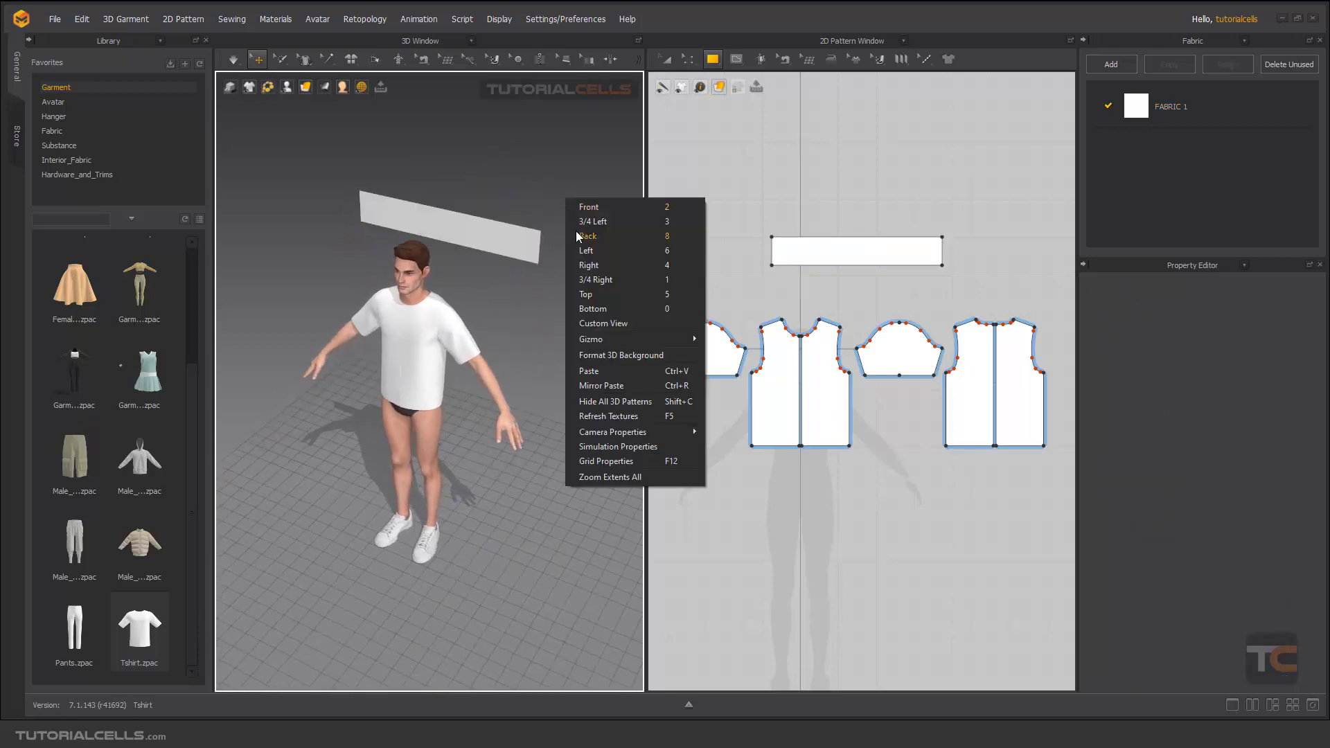
pyautogui.moveTo(599, 343)
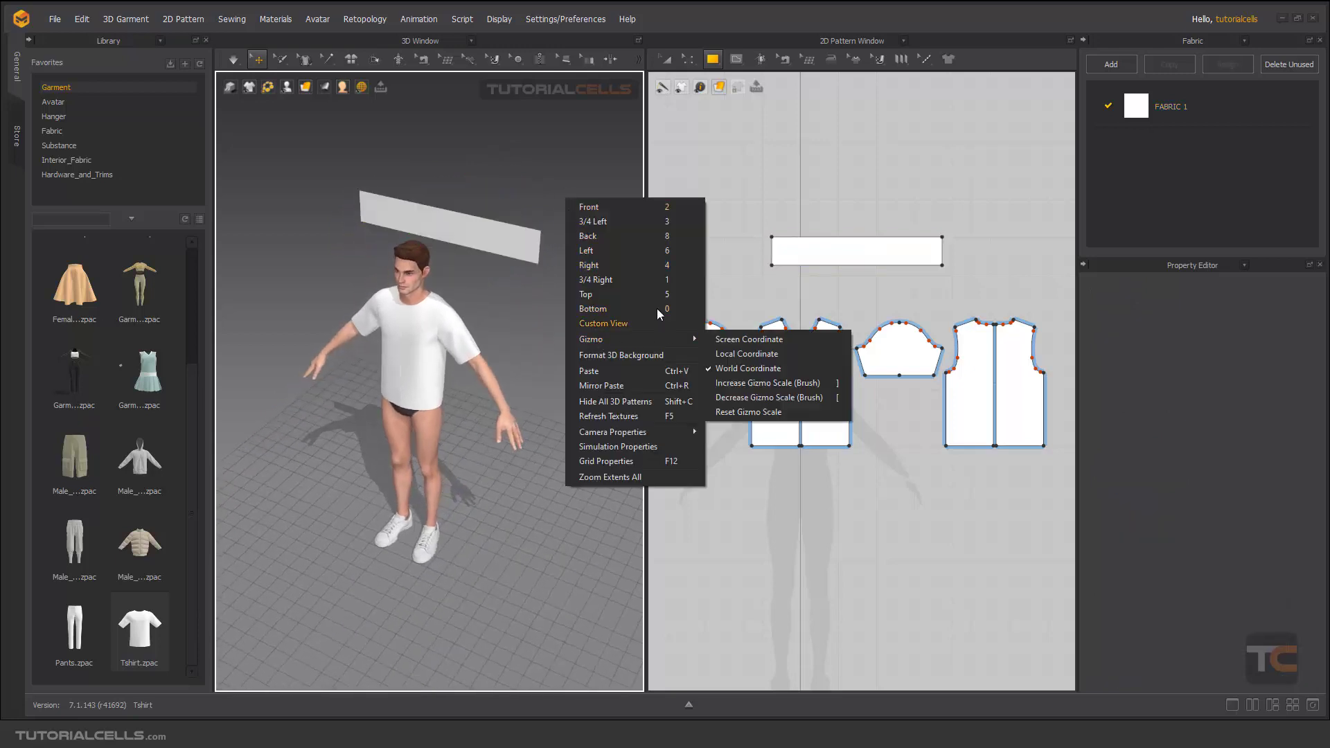
pyautogui.click(510, 194)
# Delete the rectangle pattern above the avatar's head.
pyautogui.moveTo(510, 195); pyautogui.dragTo(468, 227, button='right')
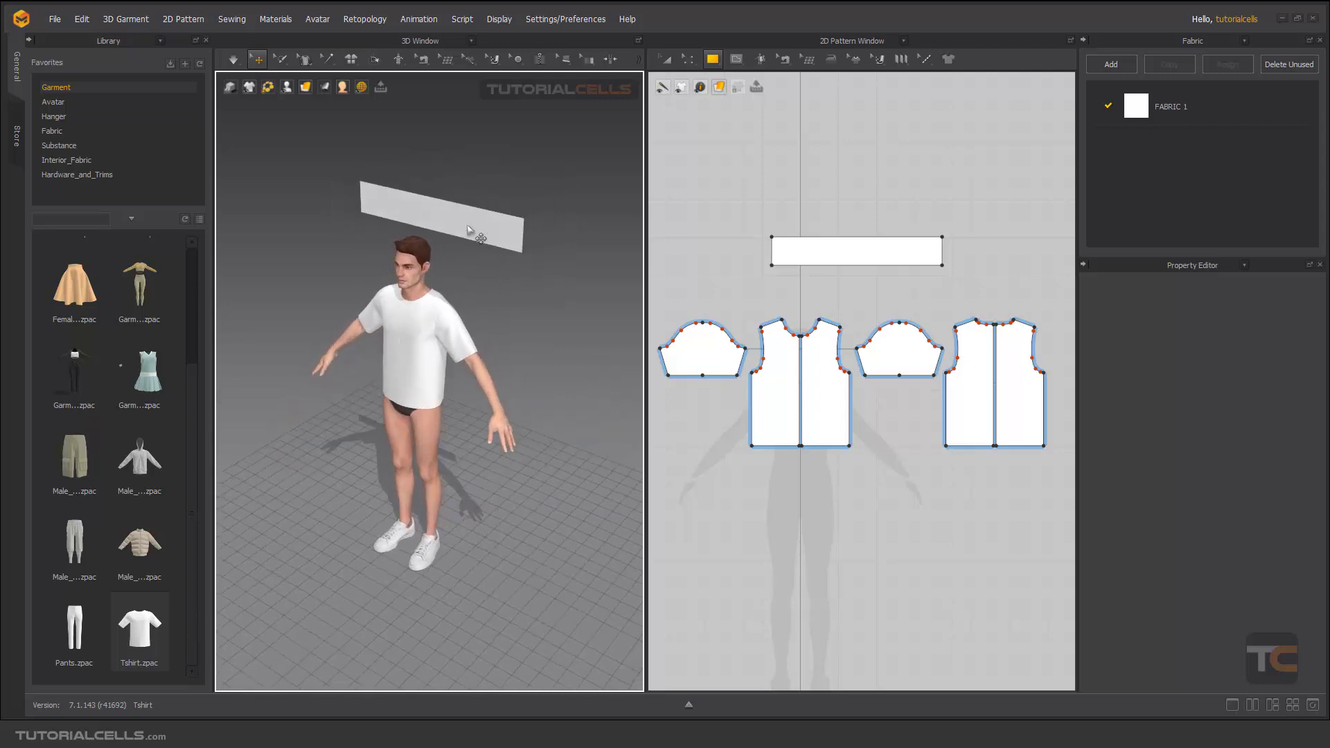
pyautogui.click(467, 229)
pyautogui.press('Delete')
pyautogui.scroll(3, 438, 329)
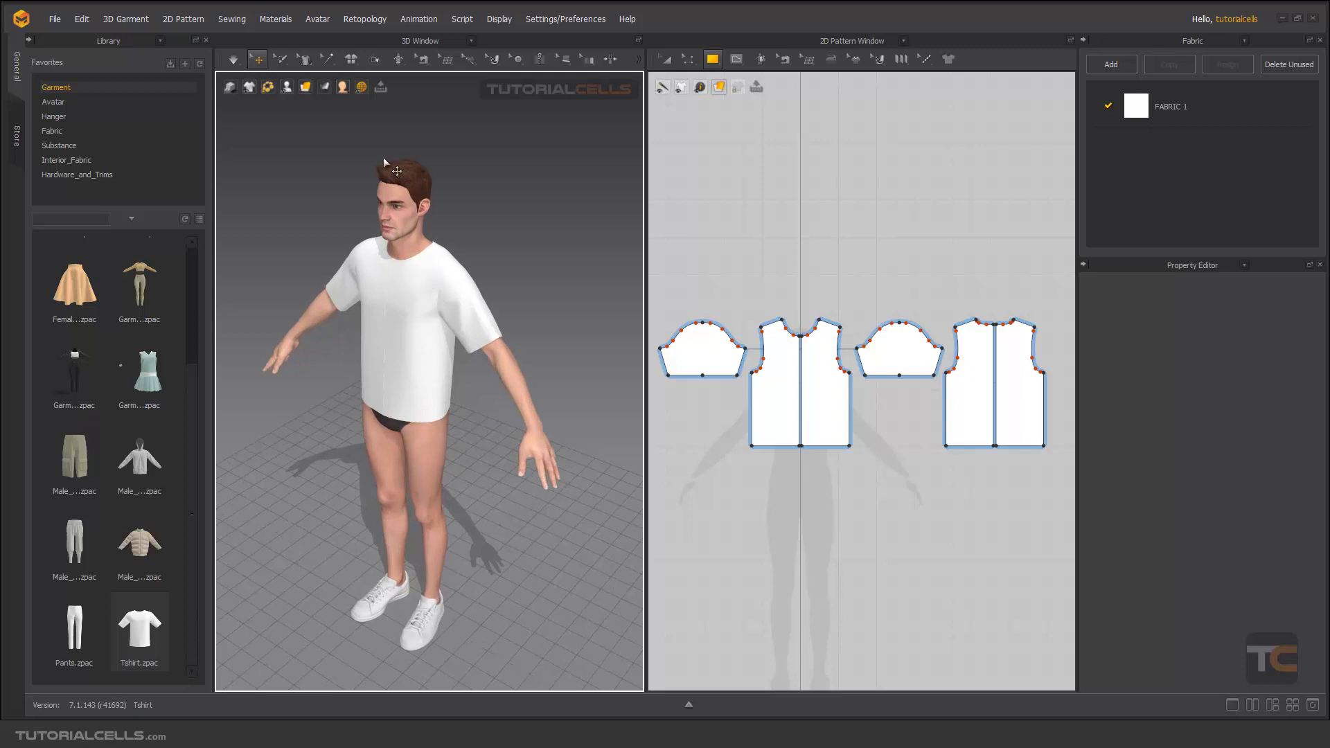
# Try Reset 2D Arrangement (All) on the whole T-shirt, and undo it.
pyautogui.click(353, 60)
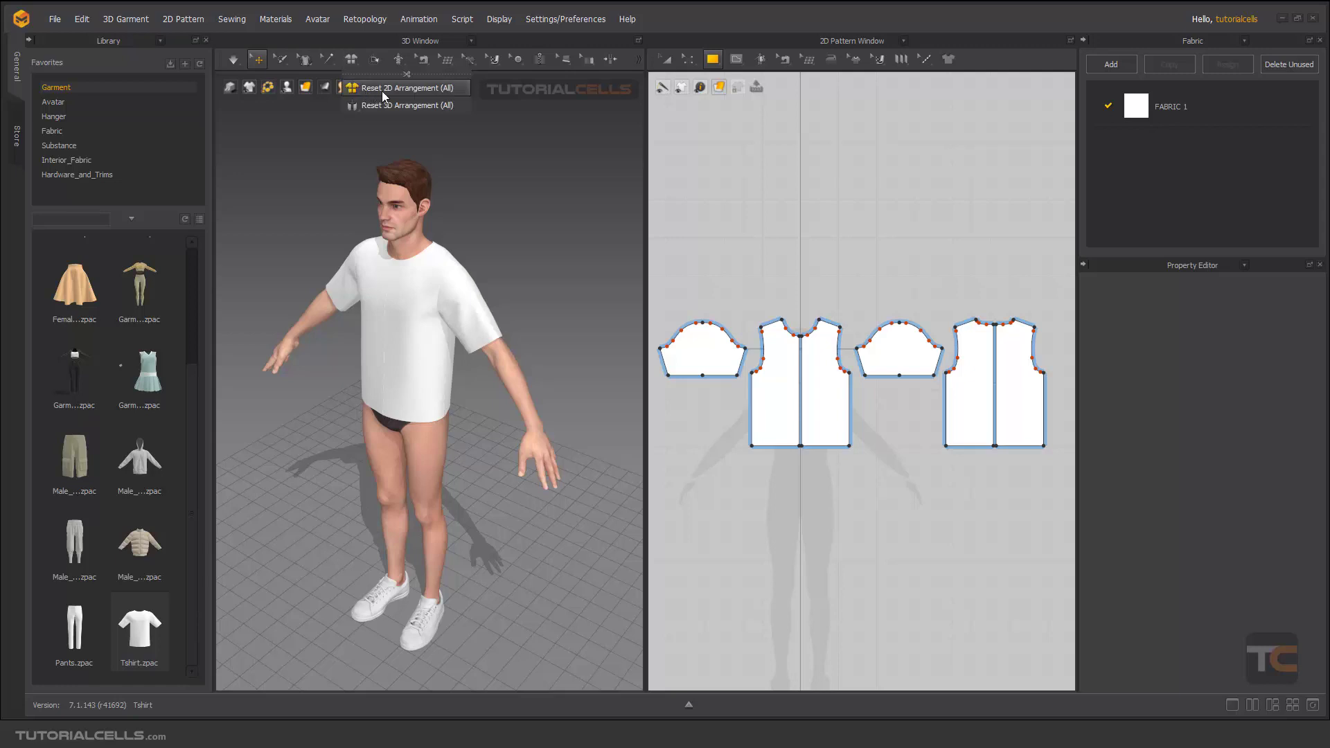
pyautogui.click(448, 94)
pyautogui.scroll(-4, 469, 315)
pyautogui.moveTo(469, 317)
pyautogui.mouseDown(button='right')
pyautogui.moveTo(323, 285)
pyautogui.moveTo(415, 298)
pyautogui.moveTo(510, 270)
pyautogui.moveTo(471, 305)
pyautogui.moveTo(487, 316)
pyautogui.mouseUp(button='right')
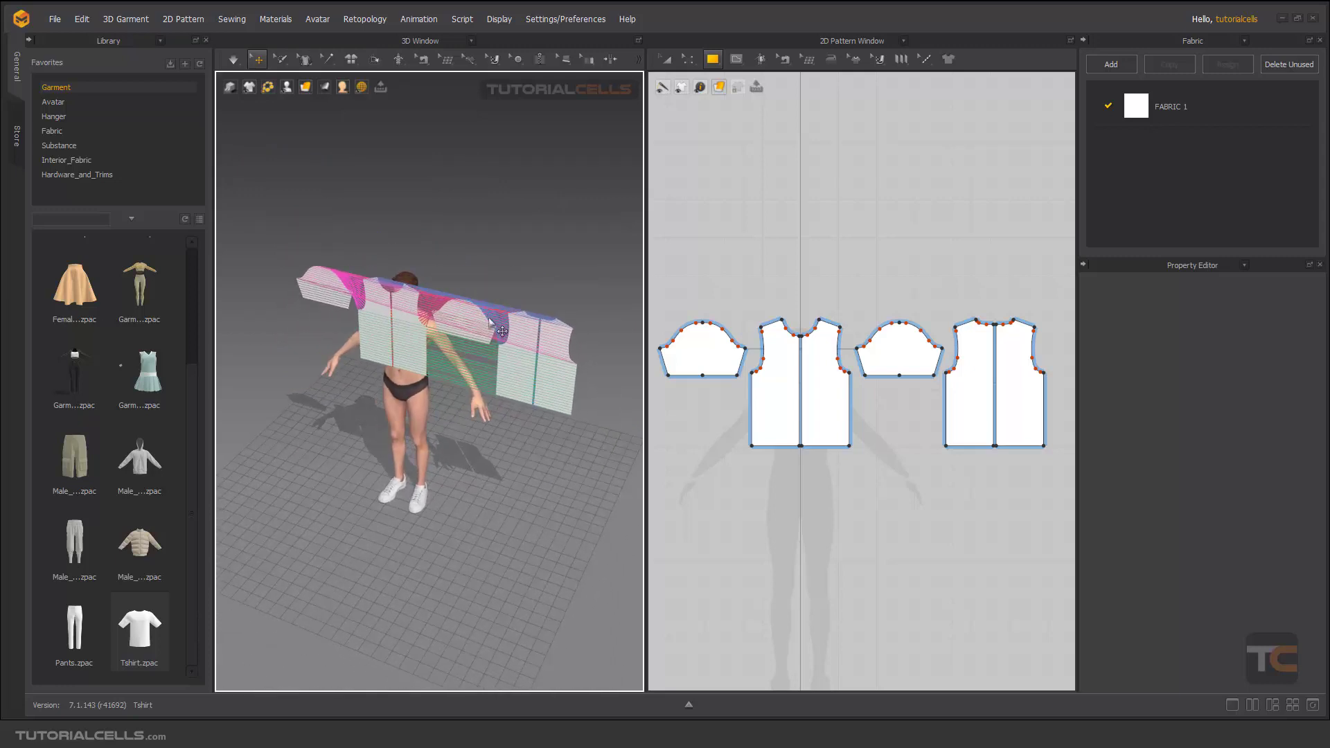
pyautogui.hotkey('ctrl', 'z')
pyautogui.scroll(2, 434, 229)
# Check the pattern options for a T-shirt sleeve, including the Reset 2D and 3D Arrangement (Selected) commands.
pyautogui.moveTo(352, 62)
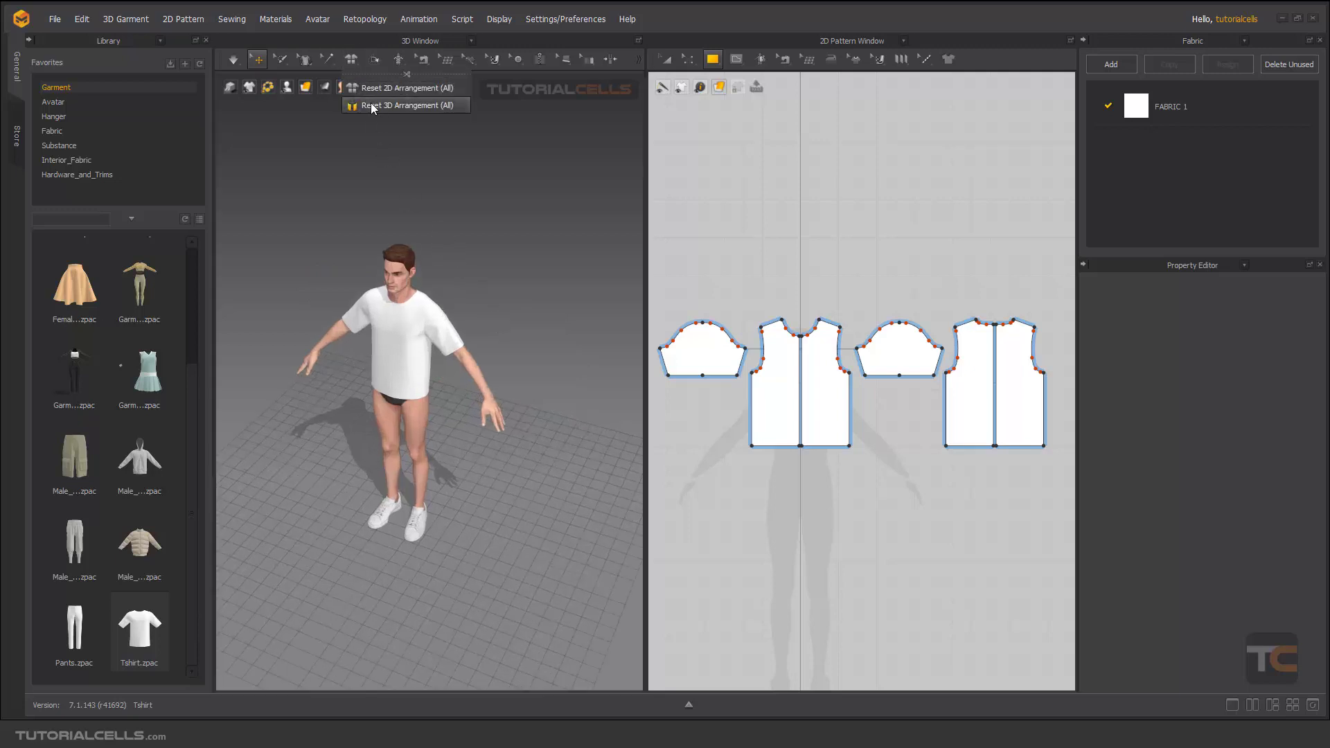
pyautogui.click(448, 317)
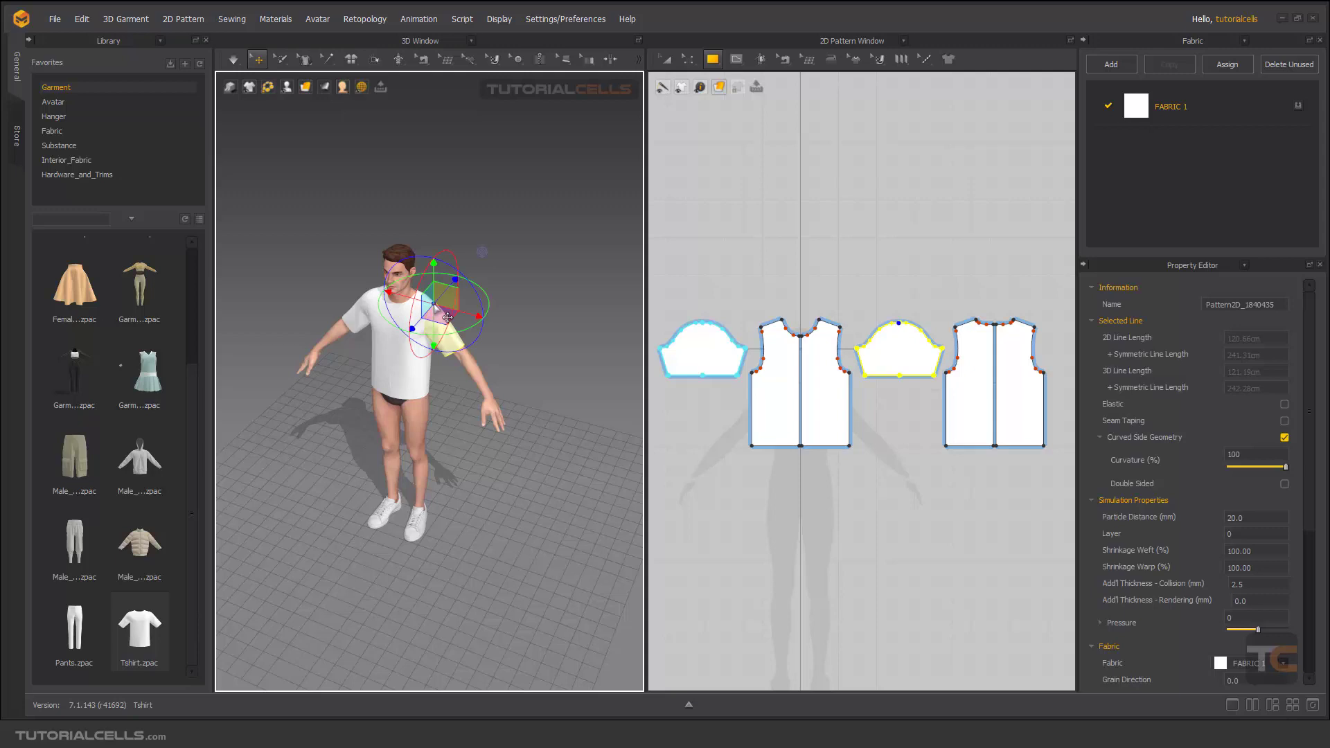
pyautogui.rightClick(432, 302)
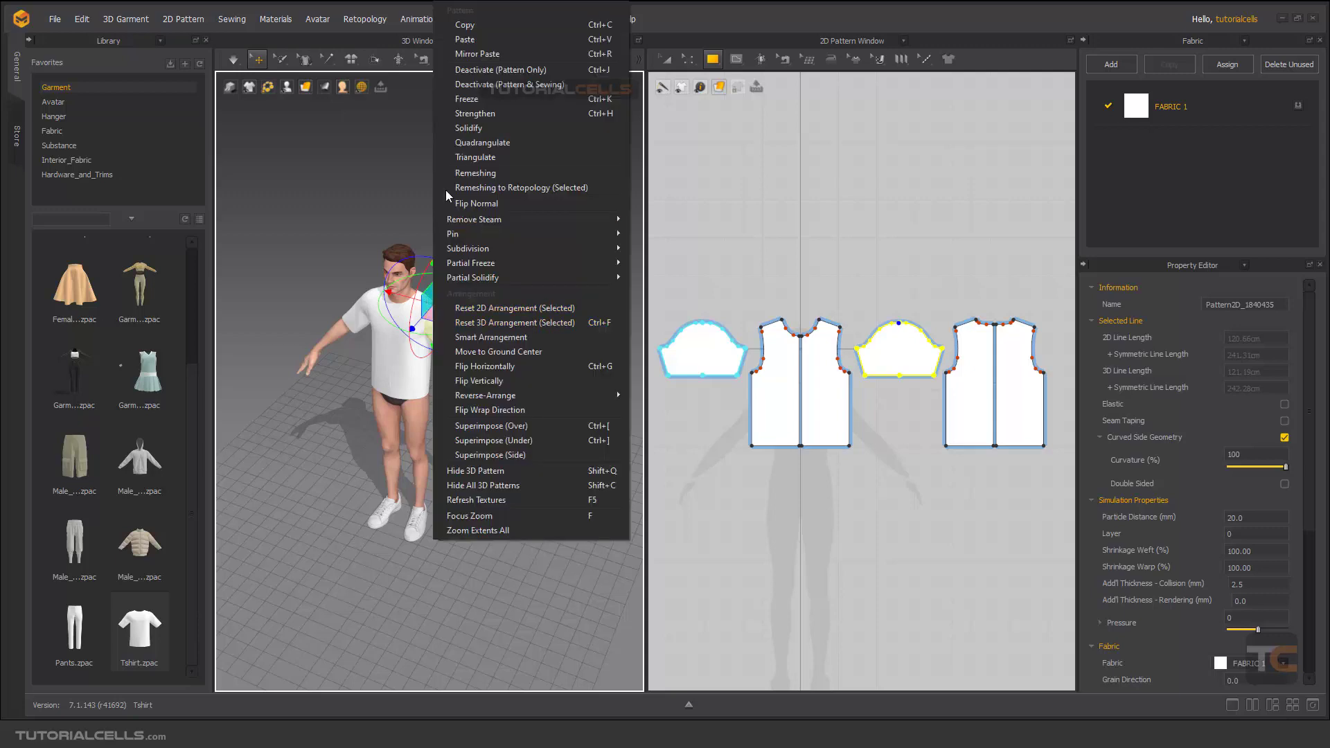
pyautogui.click(403, 138)
# Apply Reset 3D Arrangement (All) to the T-shirt and inspect the separated patterns around the avatar.
pyautogui.moveTo(352, 56)
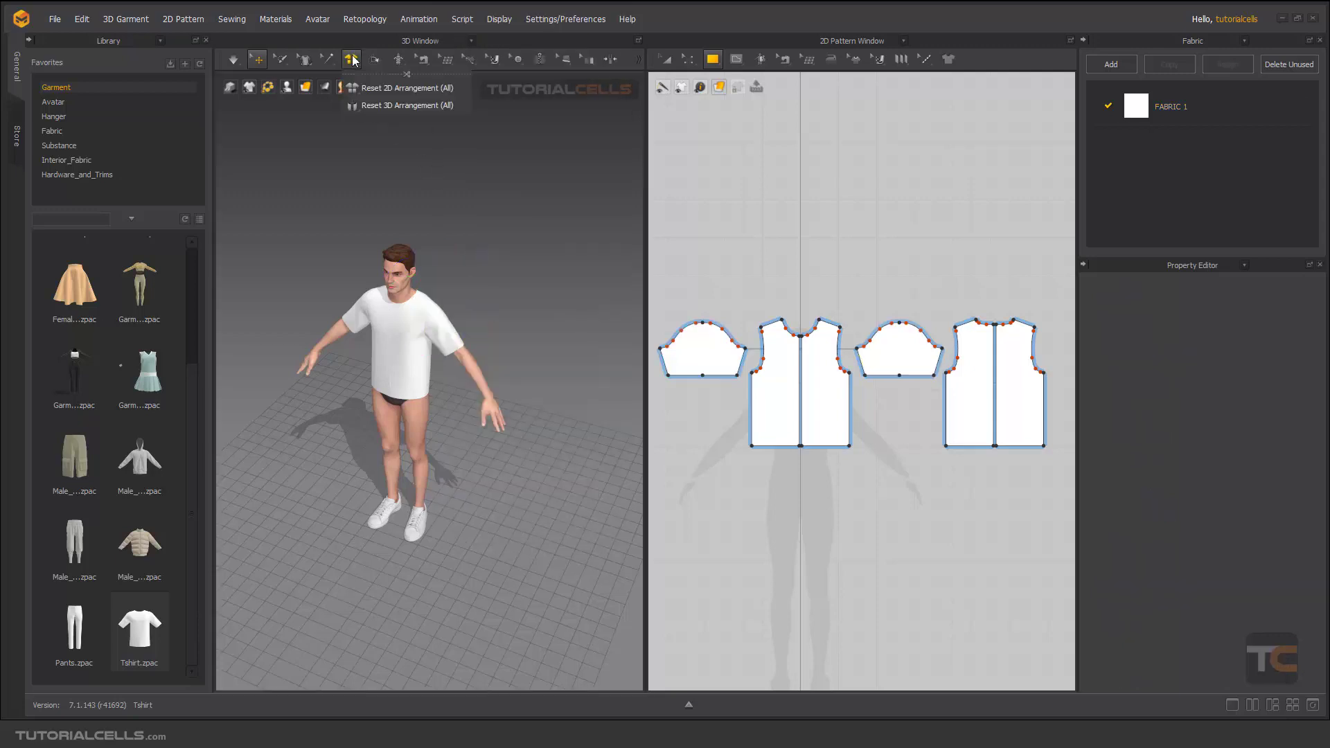
pyautogui.click(369, 108)
pyautogui.scroll(5, 415, 317)
pyautogui.moveTo(423, 319); pyautogui.dragTo(436, 278, button='right')
pyautogui.moveTo(436, 278); pyautogui.dragTo(474, 304, button='middle')
pyautogui.moveTo(378, 130); pyautogui.dragTo(221, 204, button='right')
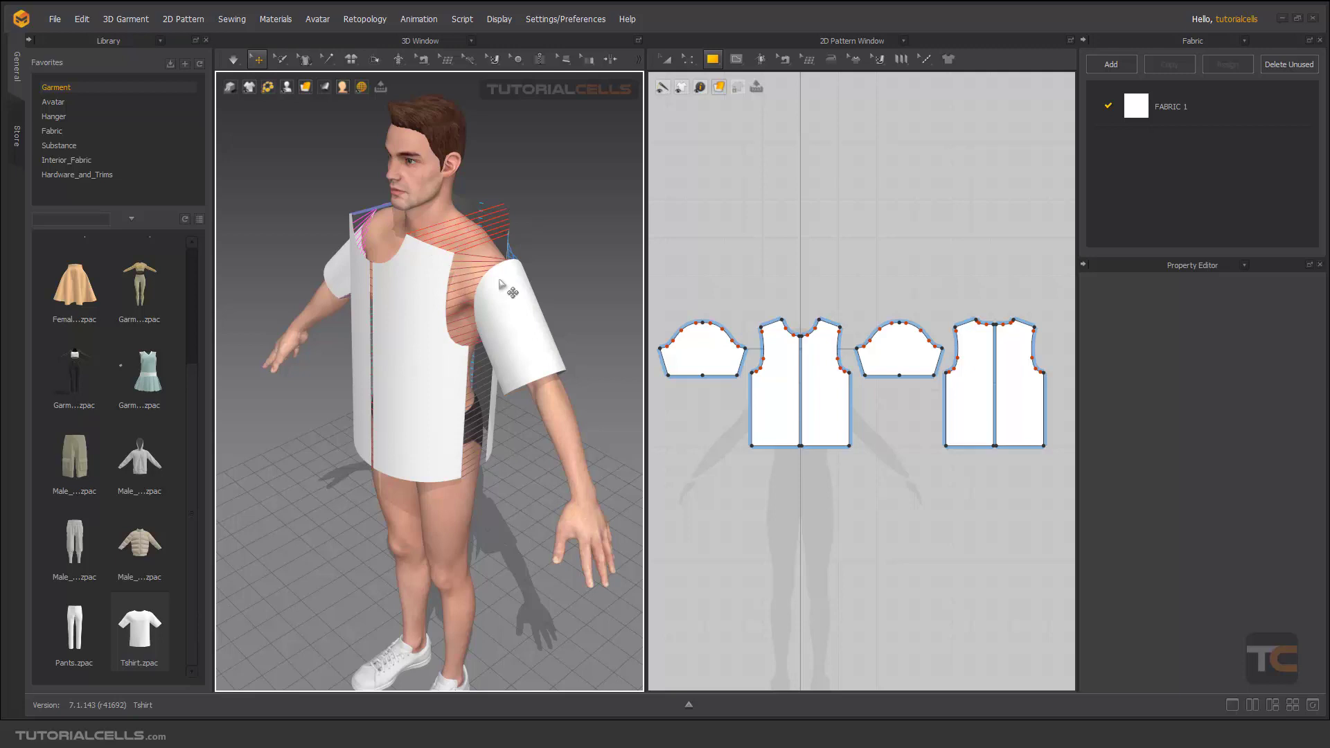
pyautogui.scroll(-4, 497, 397)
pyautogui.scroll(4, 480, 387)
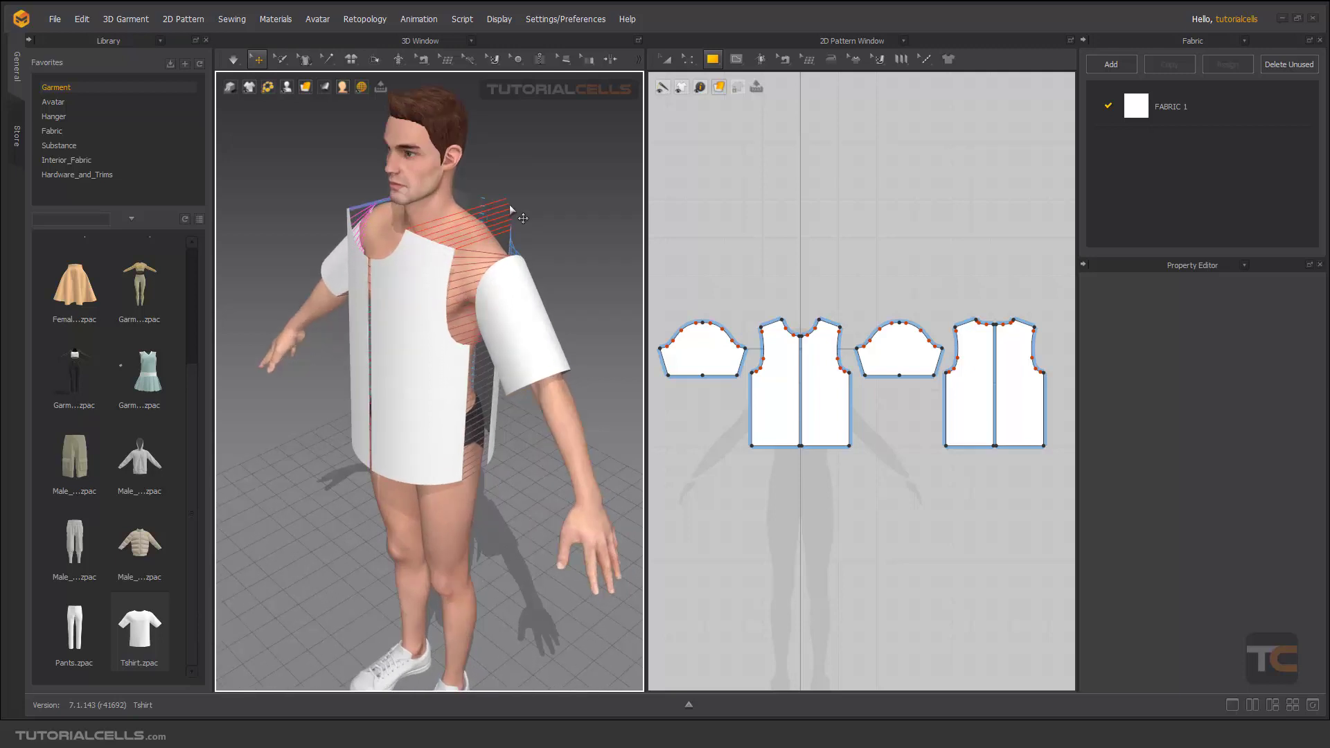
pyautogui.moveTo(523, 218); pyautogui.dragTo(502, 250, button='right')
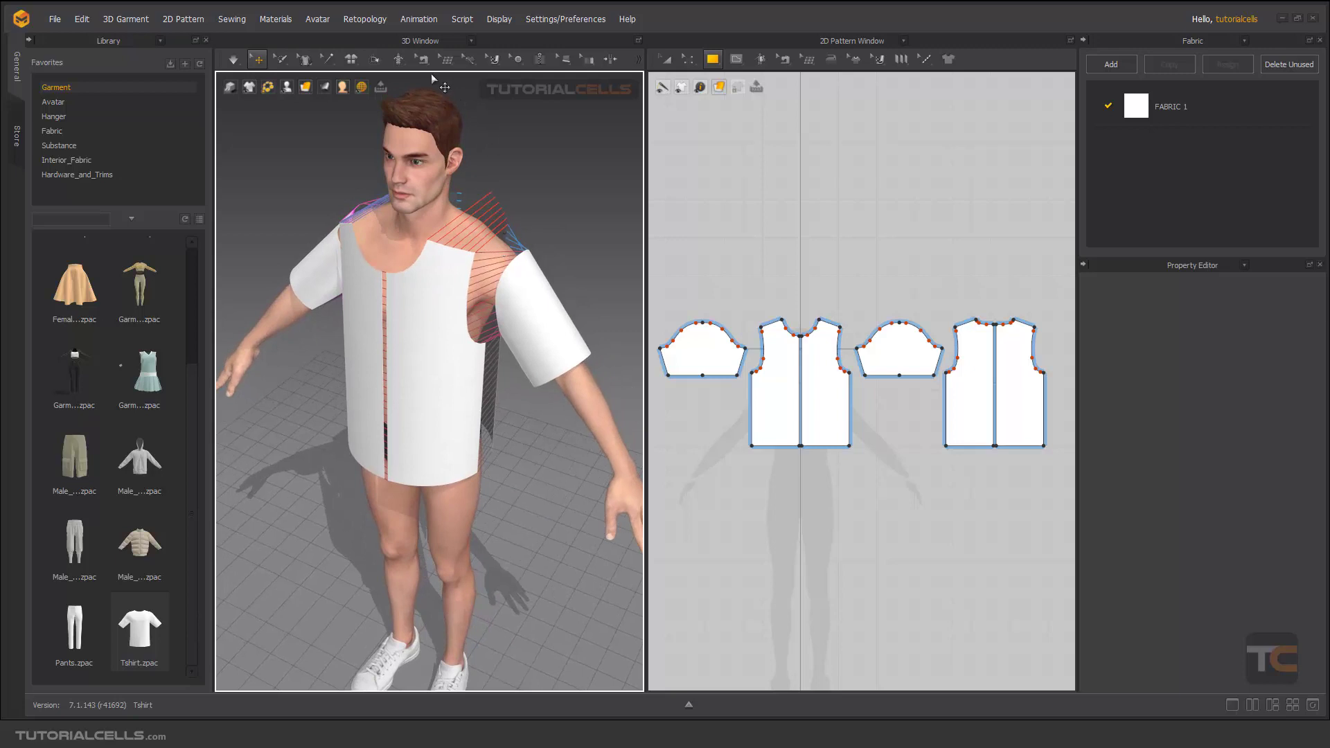
# Simulate the separated T-shirt patterns so they drape onto the avatar, and stop the simulation.
pyautogui.click(424, 61)
pyautogui.moveTo(449, 260); pyautogui.dragTo(464, 321, button='middle')
pyautogui.scroll(-3, 464, 323)
pyautogui.moveTo(476, 335); pyautogui.dragTo(471, 303, button='right')
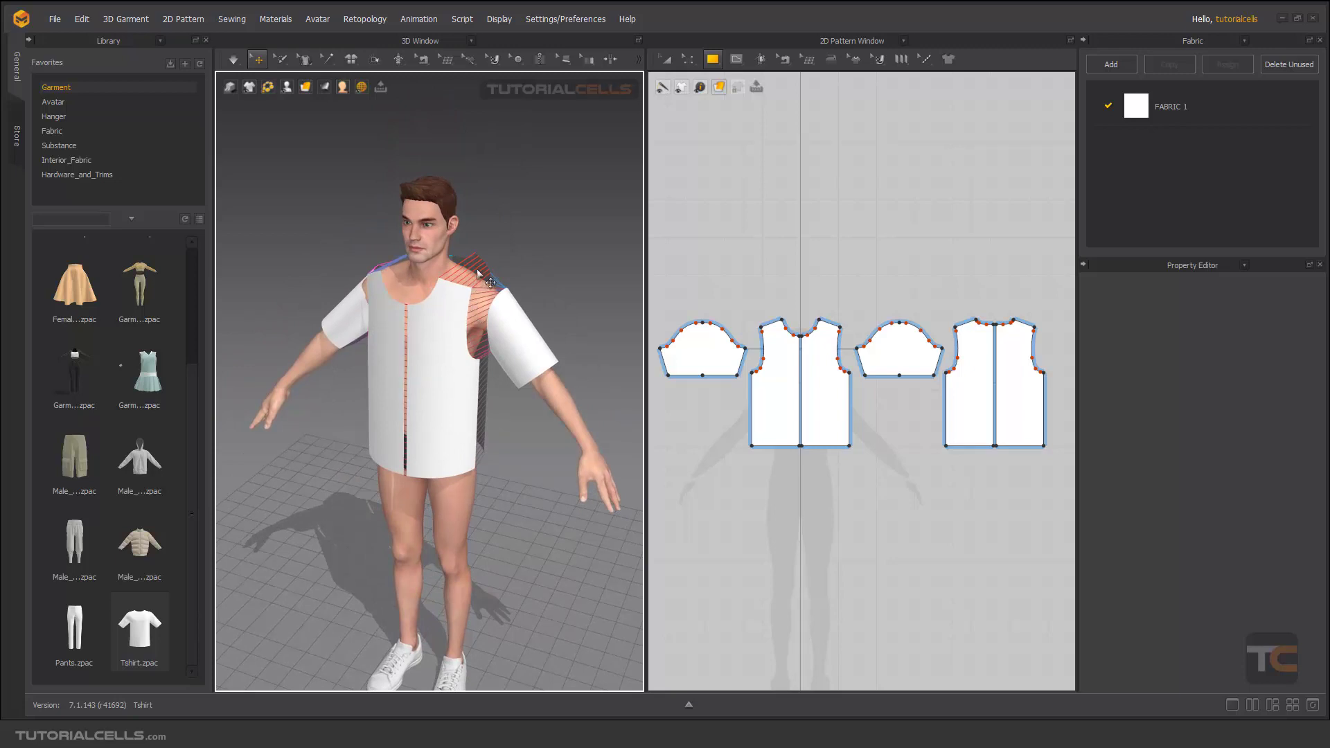
pyautogui.moveTo(522, 256)
pyautogui.mouseDown(button='right')
pyautogui.moveTo(495, 247)
pyautogui.moveTo(507, 260)
pyautogui.mouseUp(button='right')
pyautogui.press('space')
pyautogui.press('space')
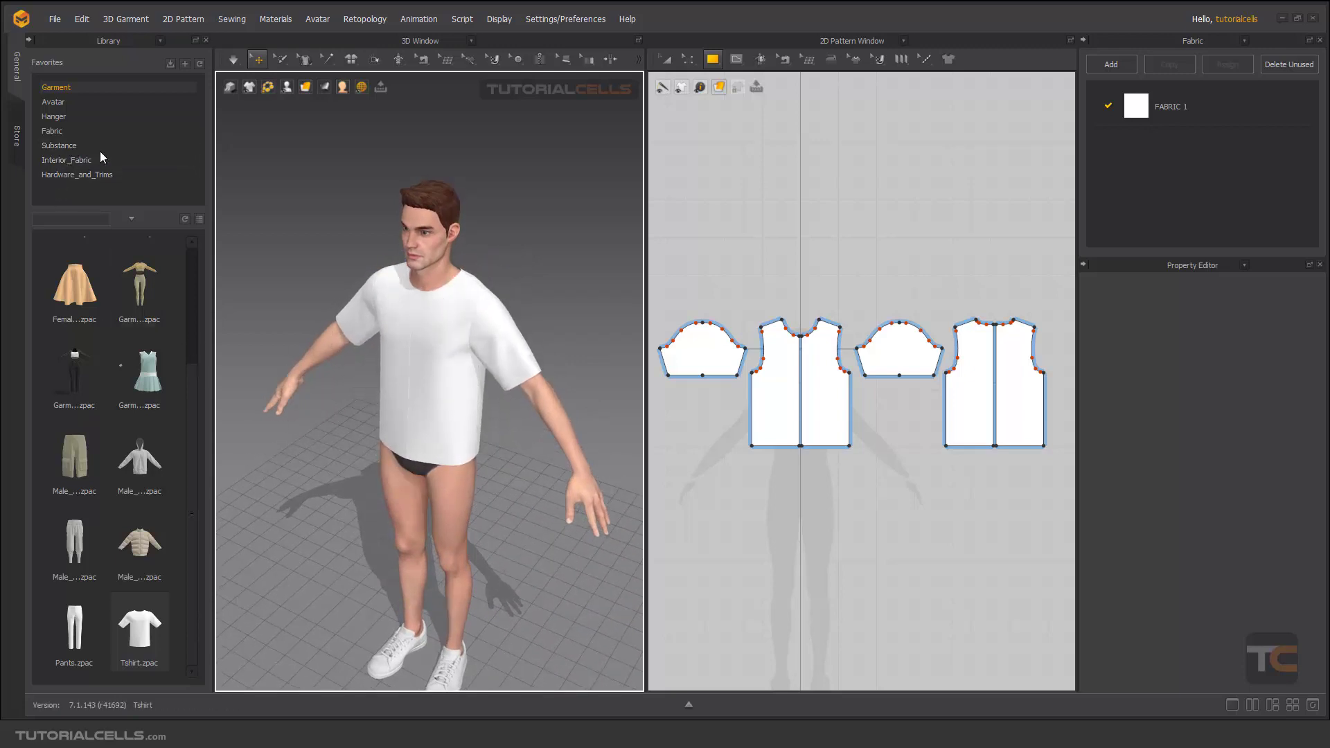
# Apply a US_AS size file from the Male_V2 avatar's Size folder to the dressed avatar.
pyautogui.click(64, 106)
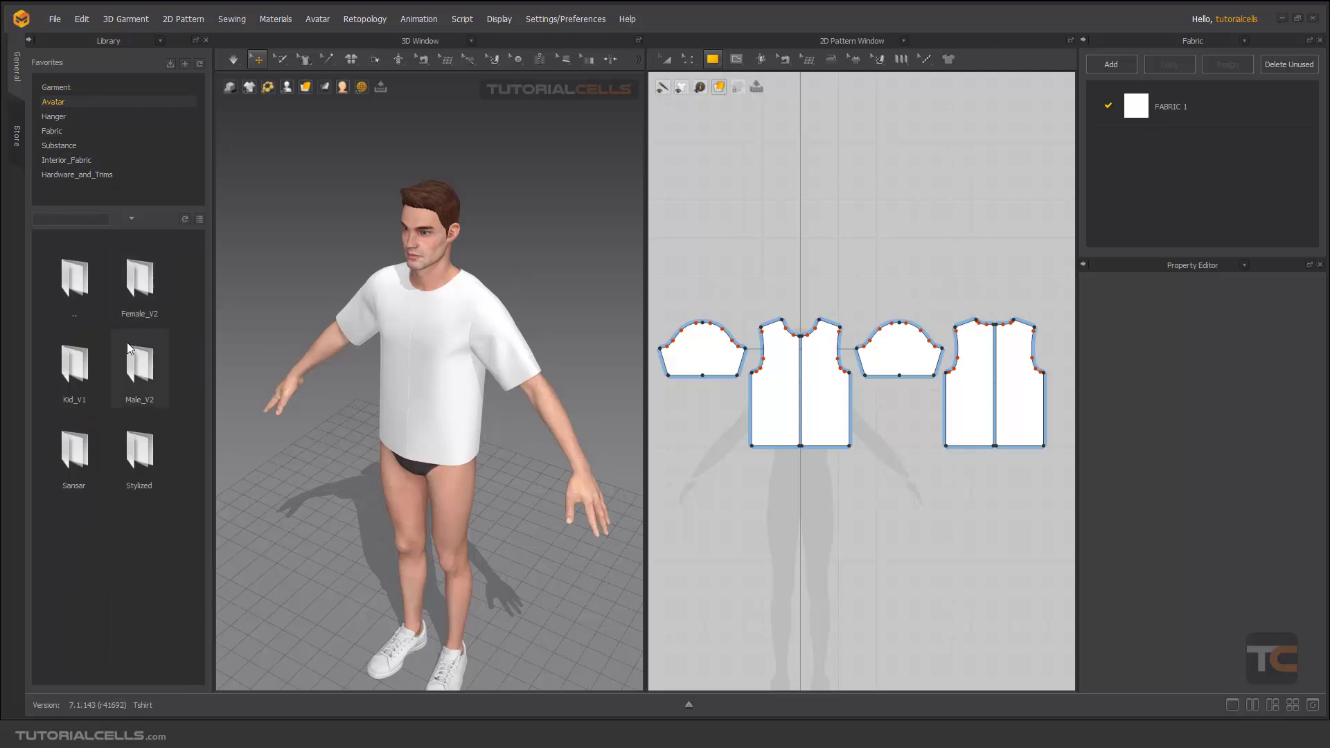
pyautogui.doubleClick(138, 366)
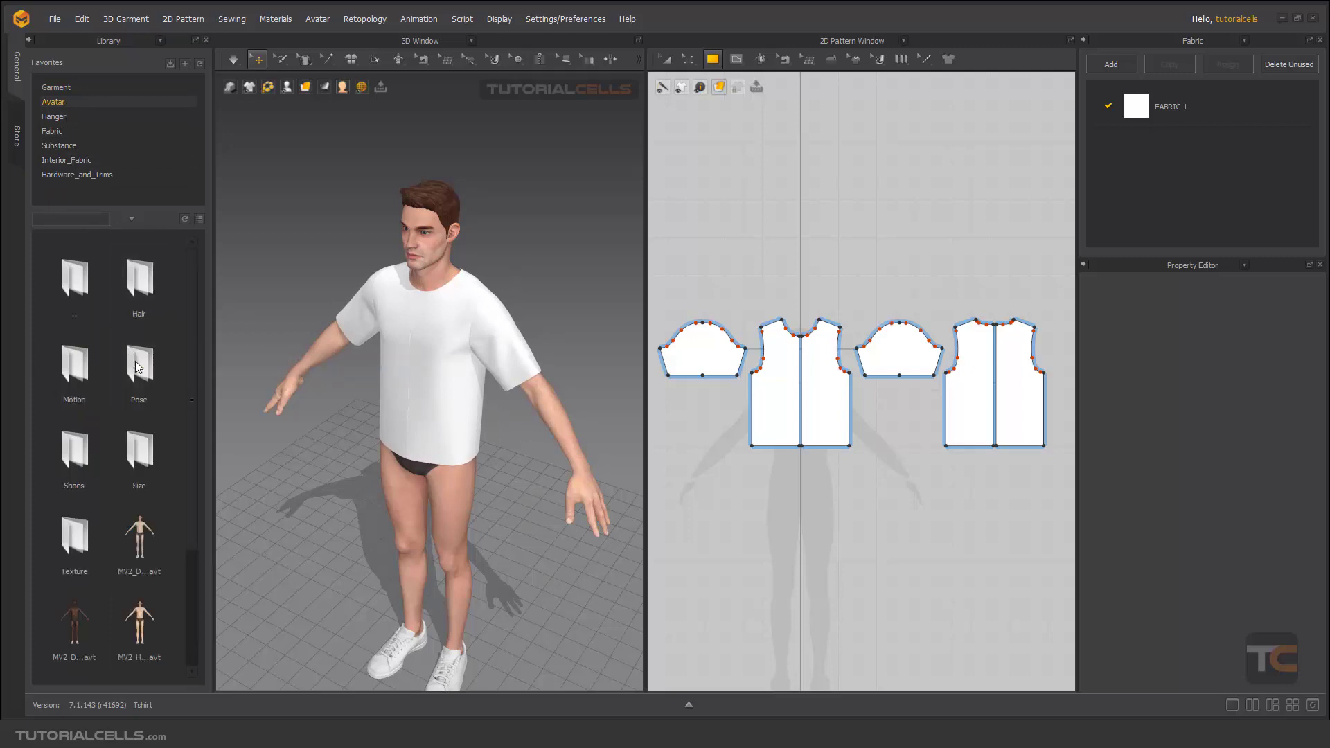
pyautogui.doubleClick(142, 451)
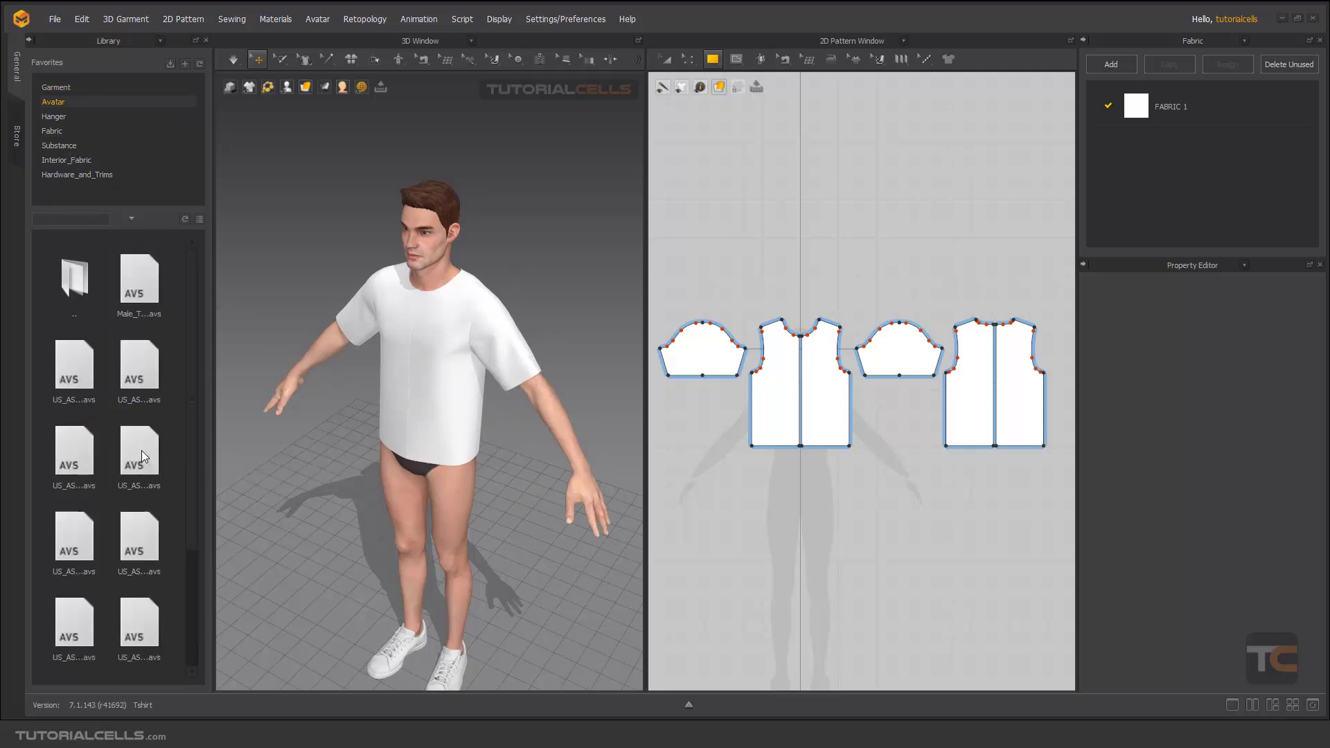
pyautogui.moveTo(134, 546); pyautogui.dragTo(296, 447)
pyautogui.moveTo(296, 446); pyautogui.dragTo(457, 296, button='right')
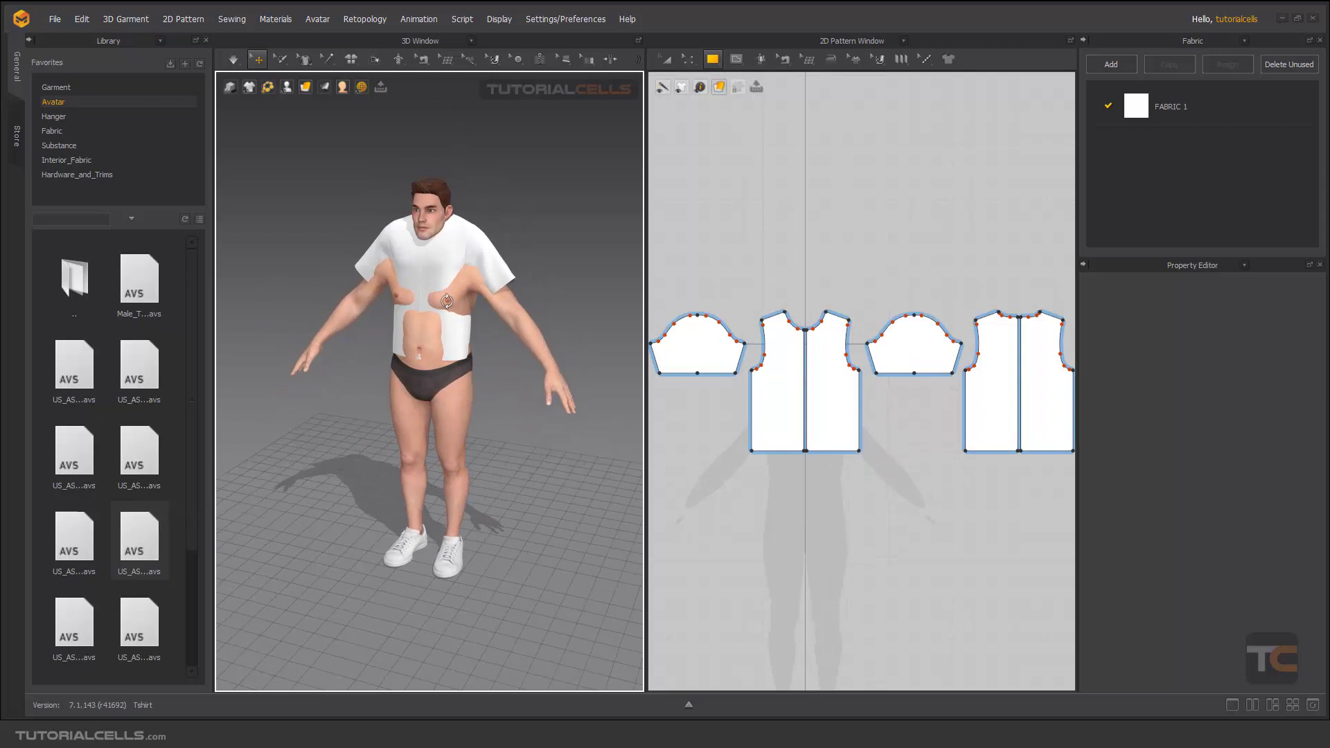
pyautogui.scroll(3, 447, 298)
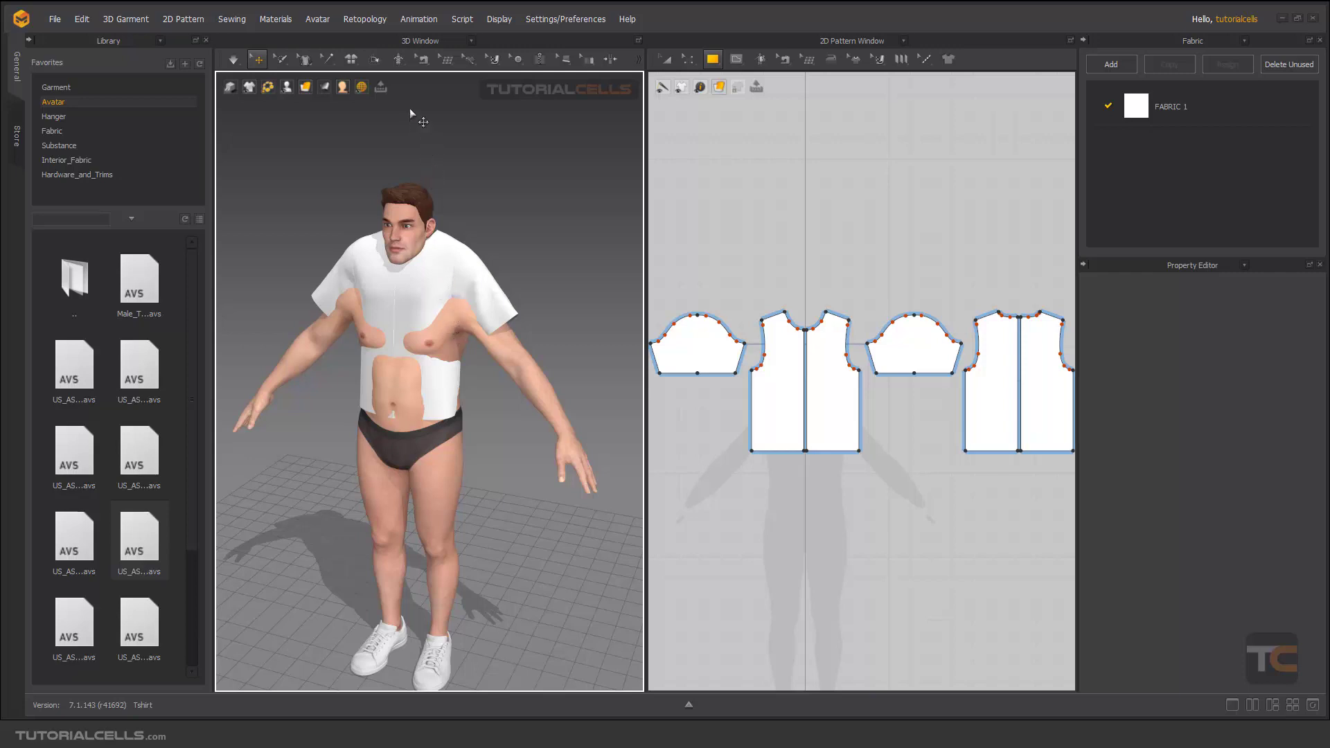
# Refit the T-shirt to the resized avatar with Re-target Draping.
pyautogui.click(398, 59)
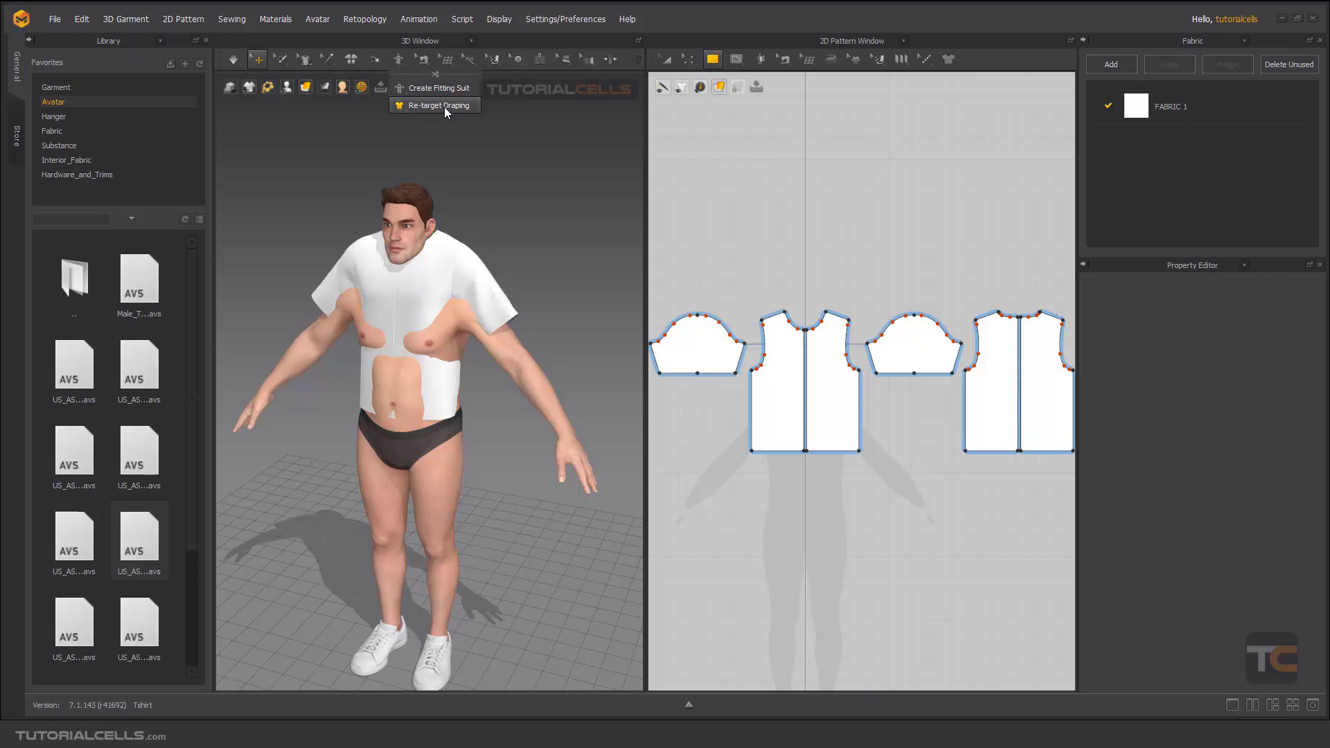
pyautogui.click(443, 107)
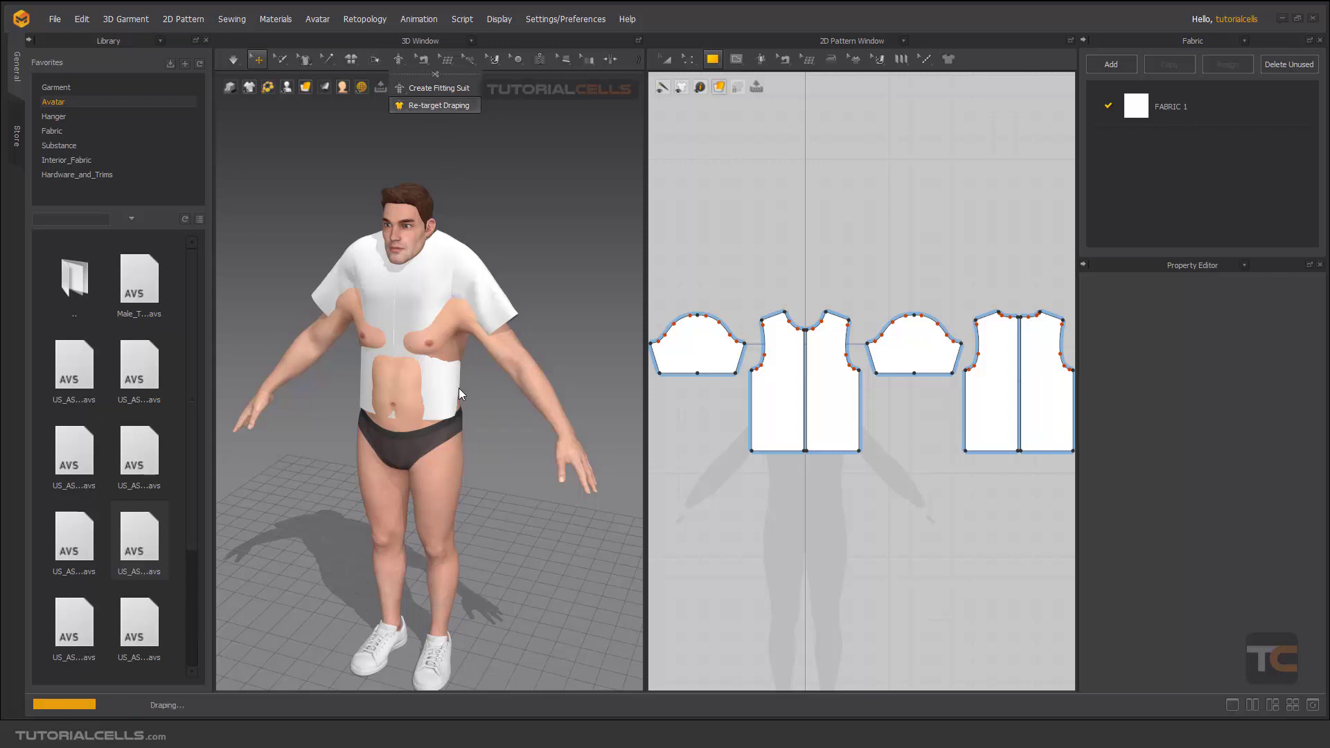
pyautogui.moveTo(388, 298); pyautogui.dragTo(480, 308, button='right')
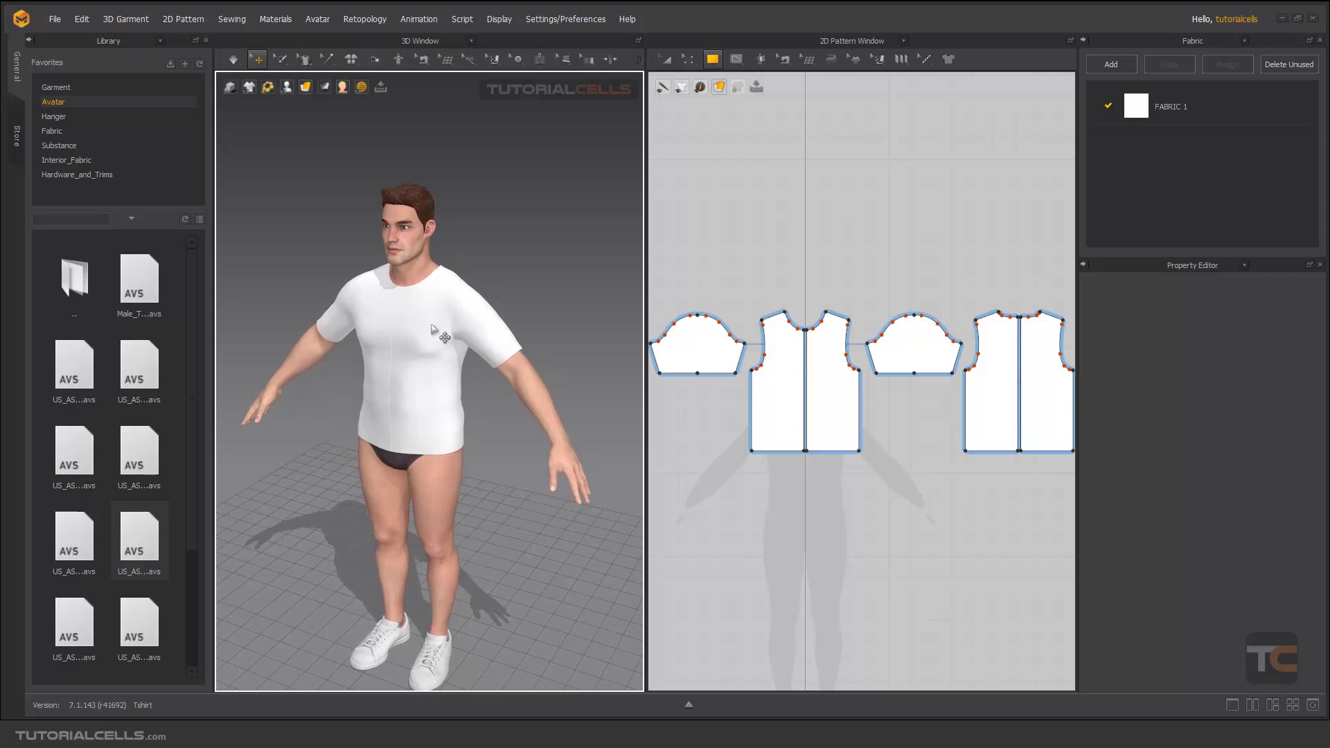
pyautogui.moveTo(440, 321)
pyautogui.mouseDown(button='right')
pyautogui.moveTo(380, 317)
pyautogui.moveTo(449, 326)
pyautogui.mouseUp(button='right')
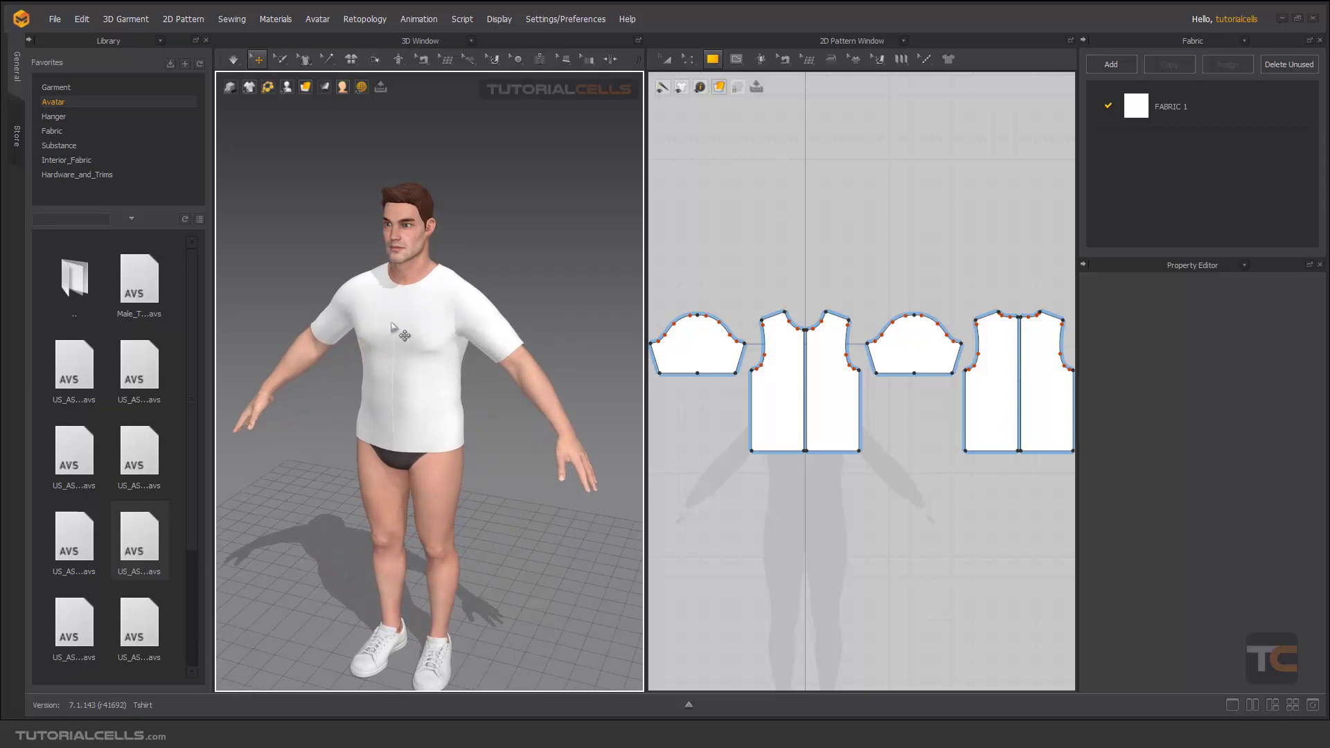
# Simulate the refitted T-shirt on the resized avatar, stop the simulation, and inspect the fit and the 2D patterns.
pyautogui.press('space')
pyautogui.press('space')
pyautogui.moveTo(441, 330); pyautogui.dragTo(474, 273, button='right')
pyautogui.scroll(3, 449, 298)
pyautogui.scroll(1, 474, 274)
pyautogui.moveTo(474, 273); pyautogui.dragTo(443, 310, button='middle')
pyautogui.scroll(-3, 840, 351)
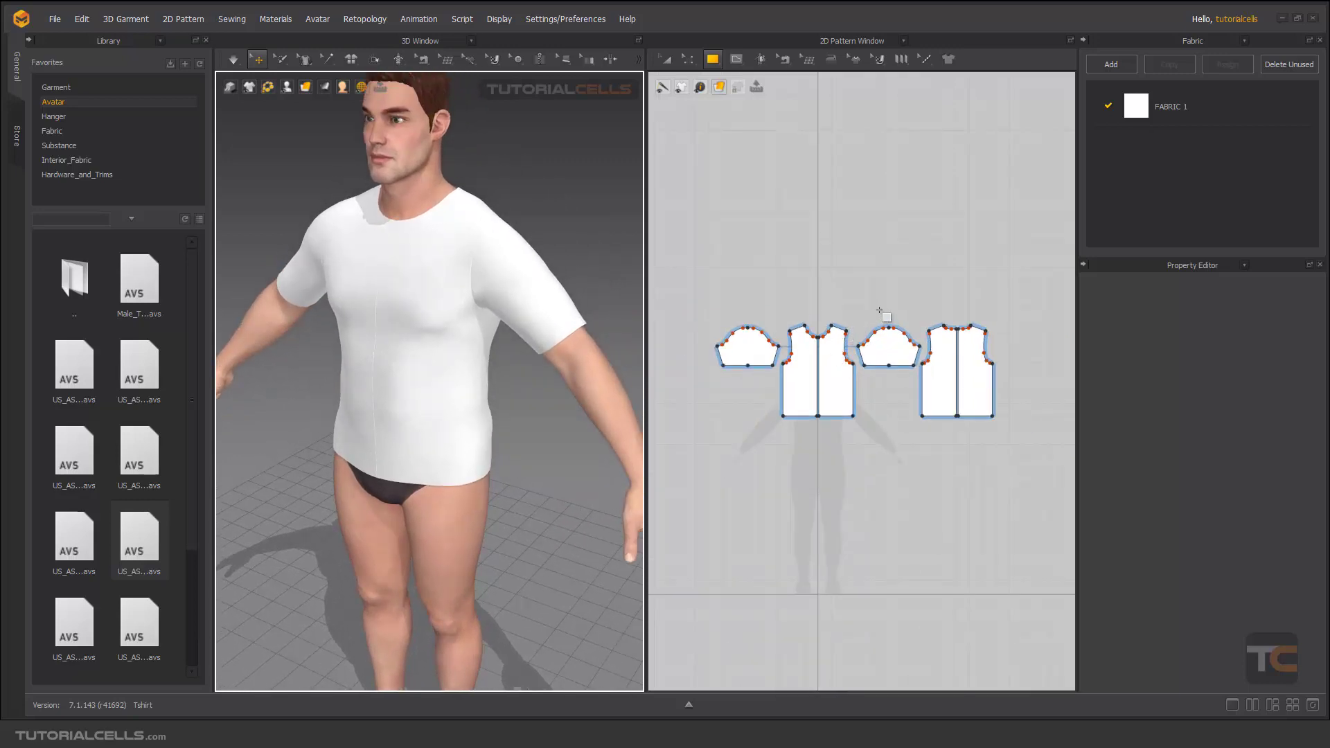
# Switch to the Transform Pattern tool for the 2D patterns and review the Create Fitting Suit and Re-target Draping commands.
pyautogui.click(666, 59)
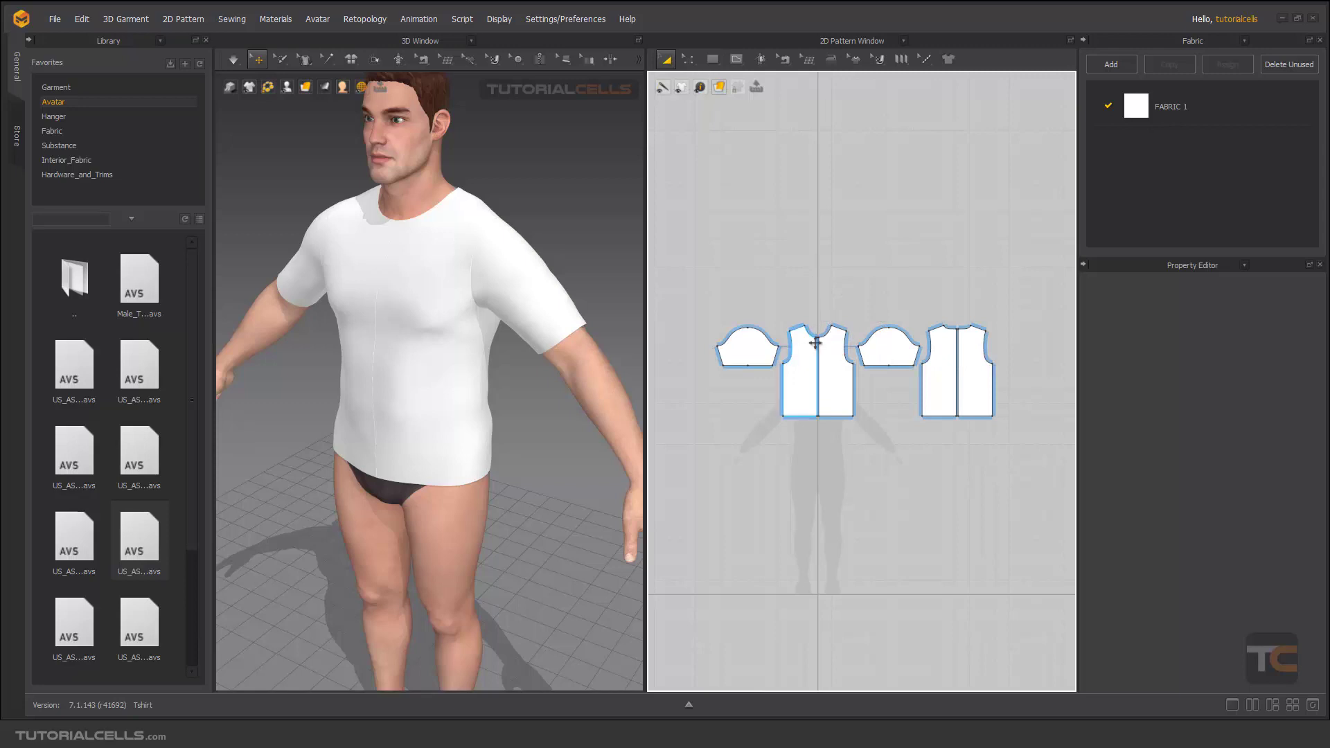
pyautogui.click(398, 59)
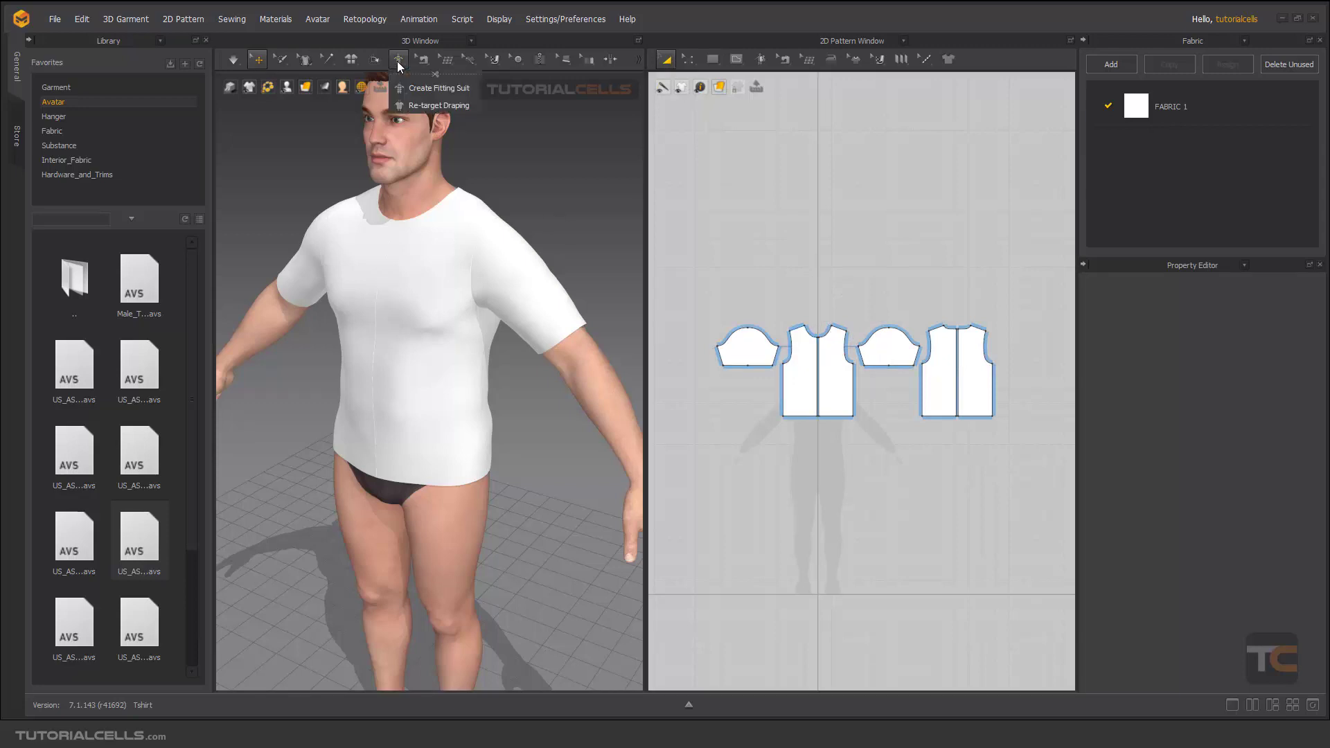
pyautogui.click(436, 93)
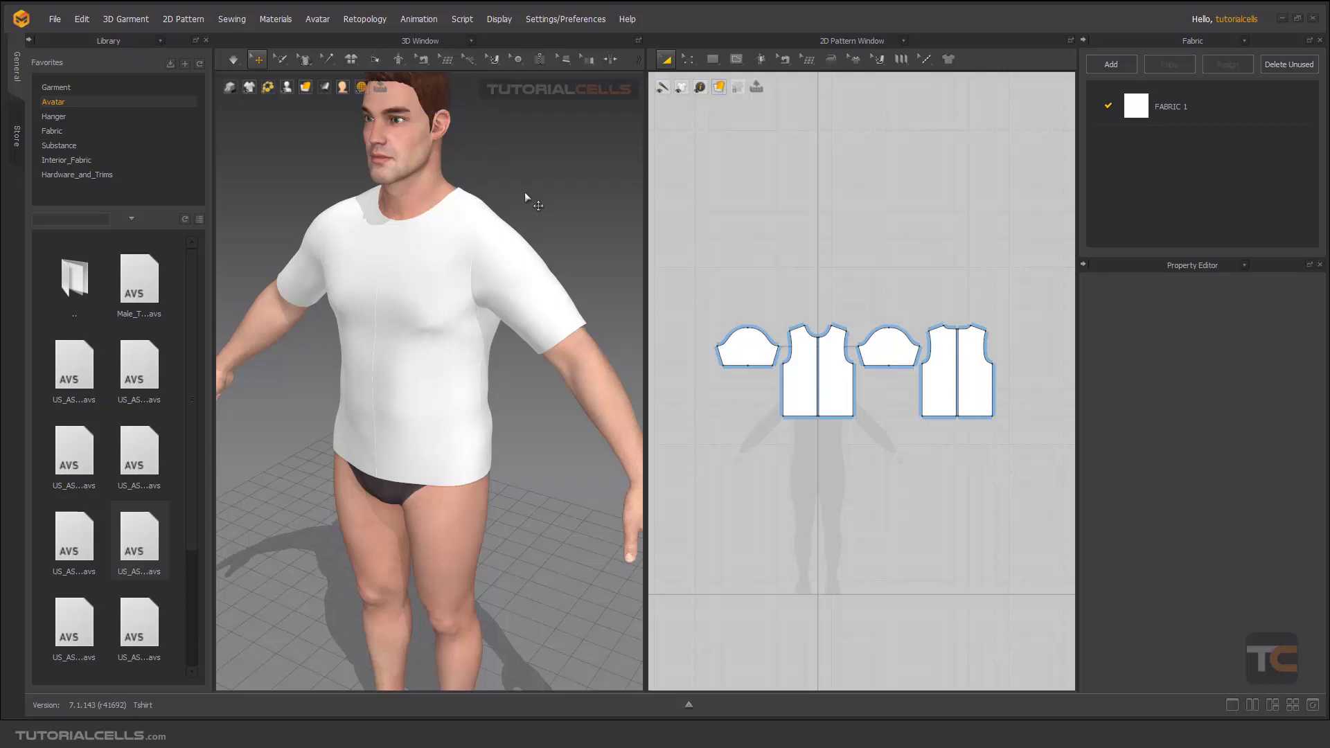
pyautogui.moveTo(532, 362); pyautogui.dragTo(530, 368, button='right')
pyautogui.moveTo(502, 329); pyautogui.dragTo(505, 365, button='middle')
pyautogui.moveTo(505, 365); pyautogui.dragTo(473, 340, button='right')
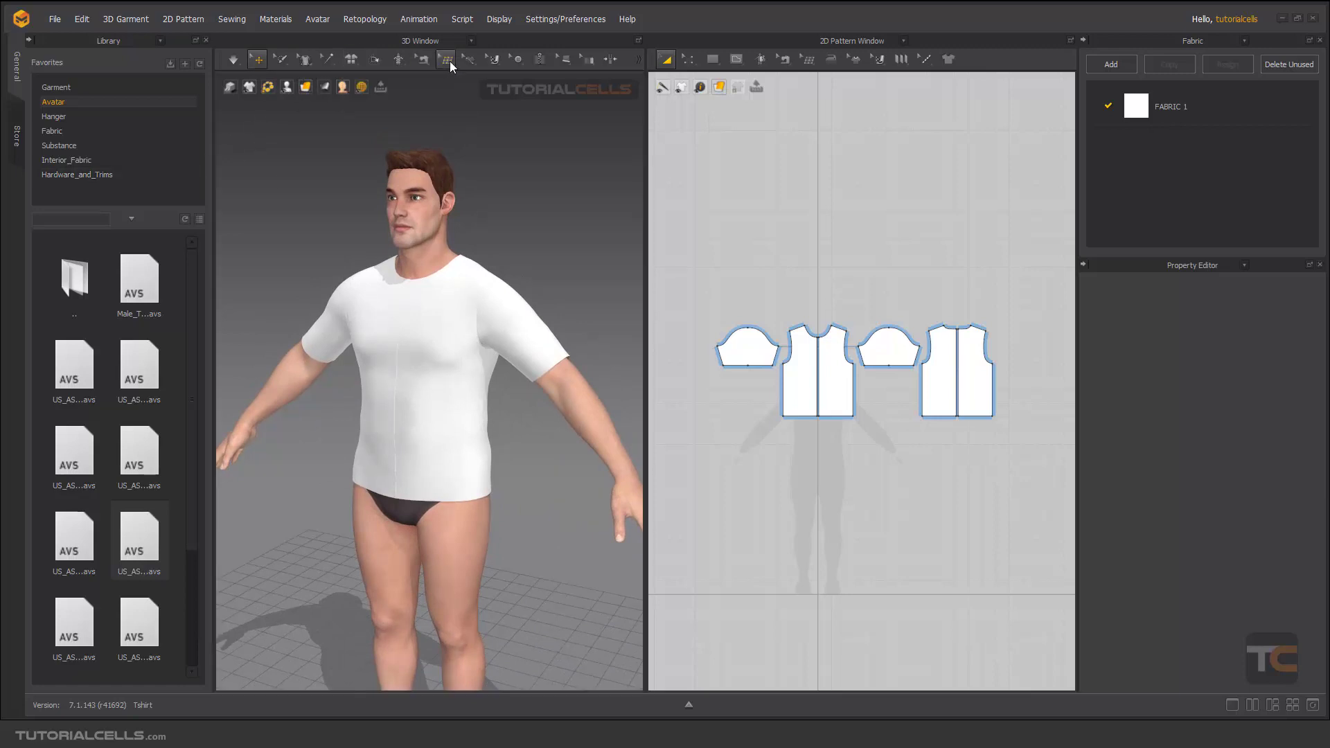
pyautogui.click(400, 58)
pyautogui.click(419, 106)
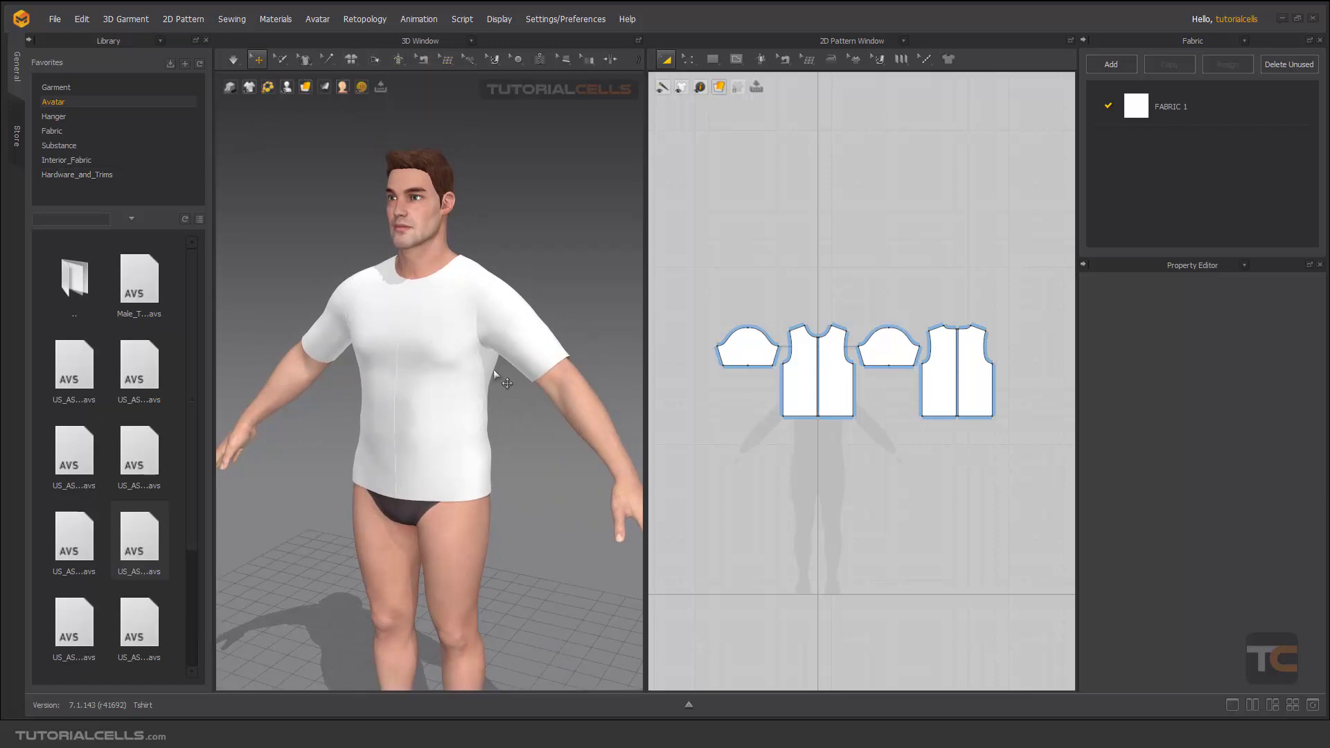